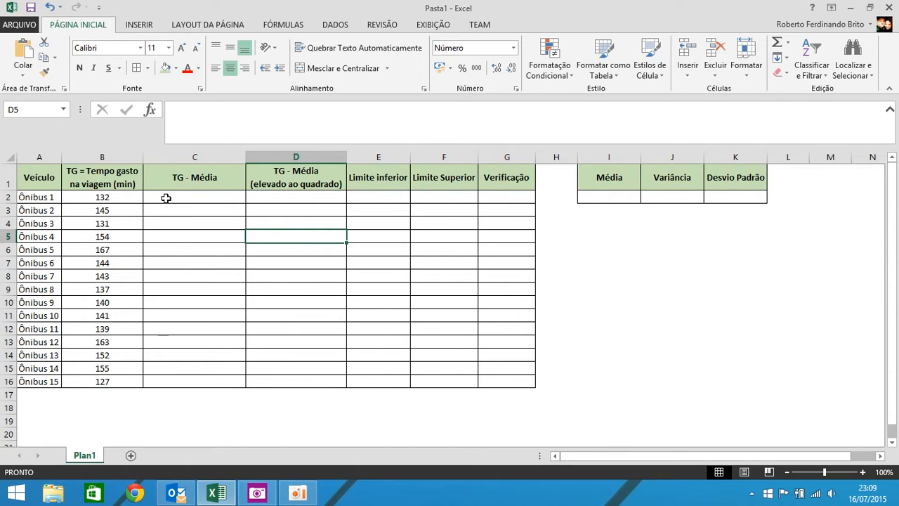
Review the vehicle list in A2:A16 and the corresponding travel times in column B
click(46, 201)
drag(47, 199, 47, 381)
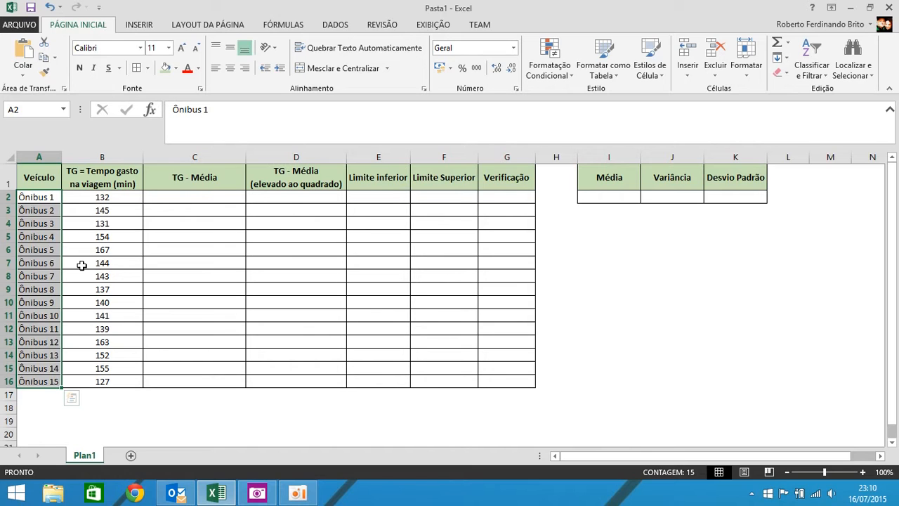
drag(102, 199, 48, 200)
click(39, 212)
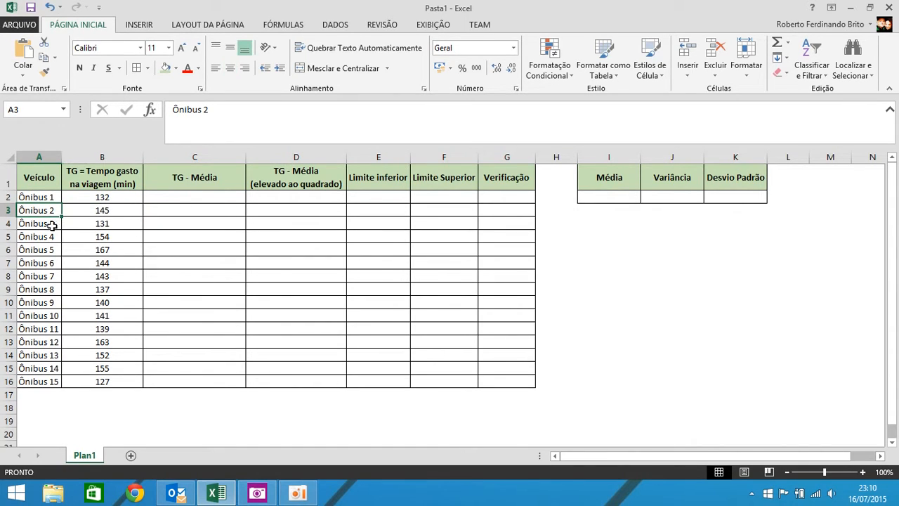
key(Down)
click(84, 226)
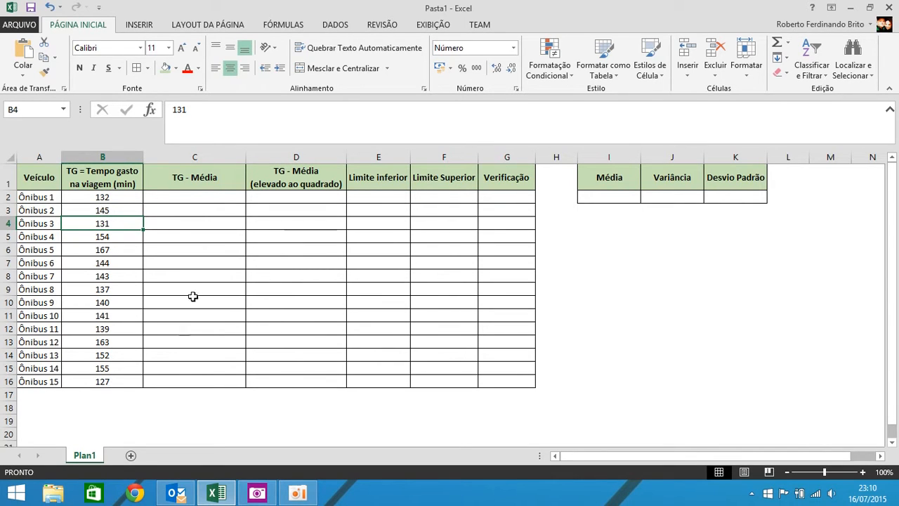
click(284, 276)
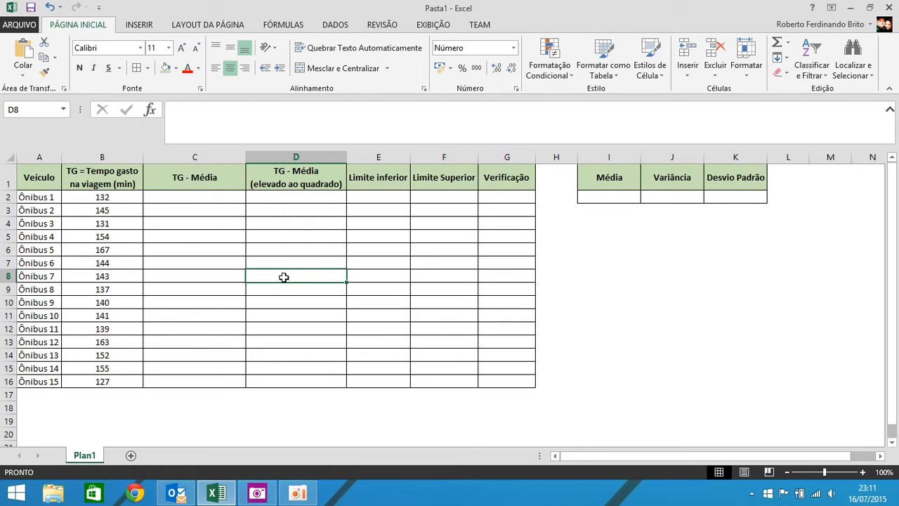
key(alt+Tab)
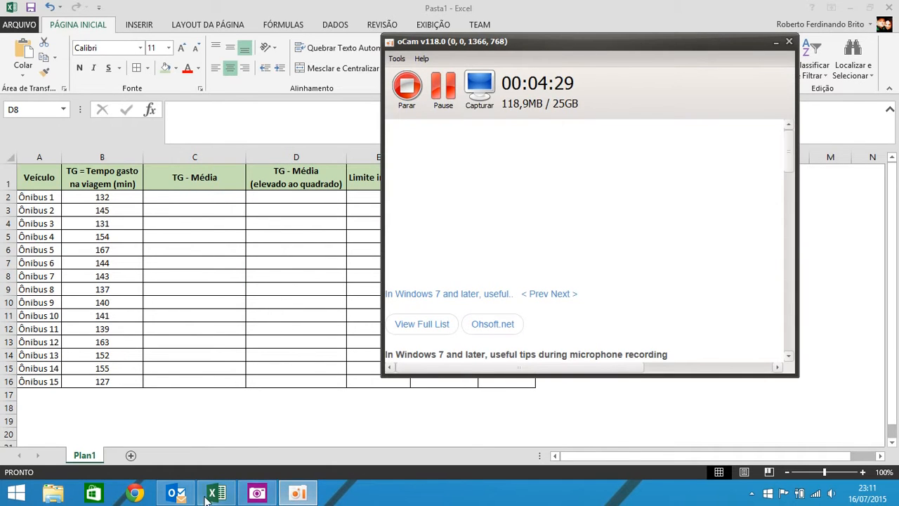
click(257, 493)
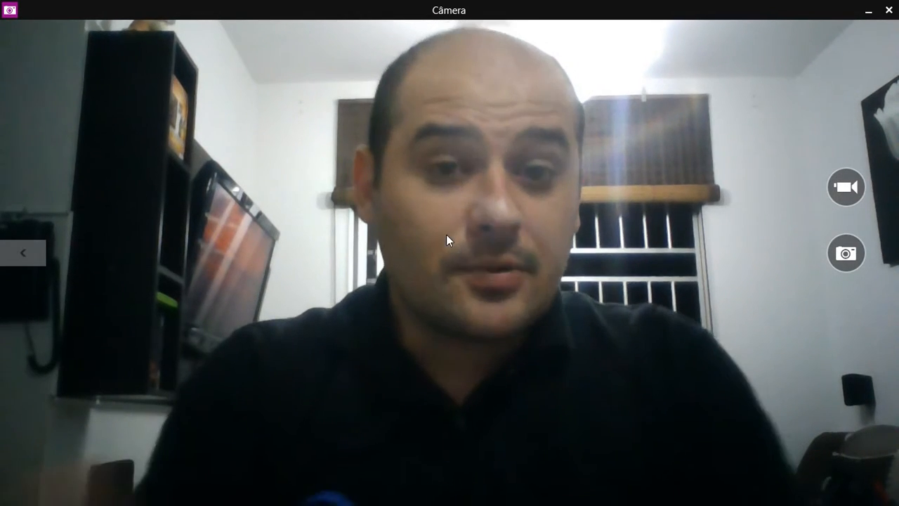
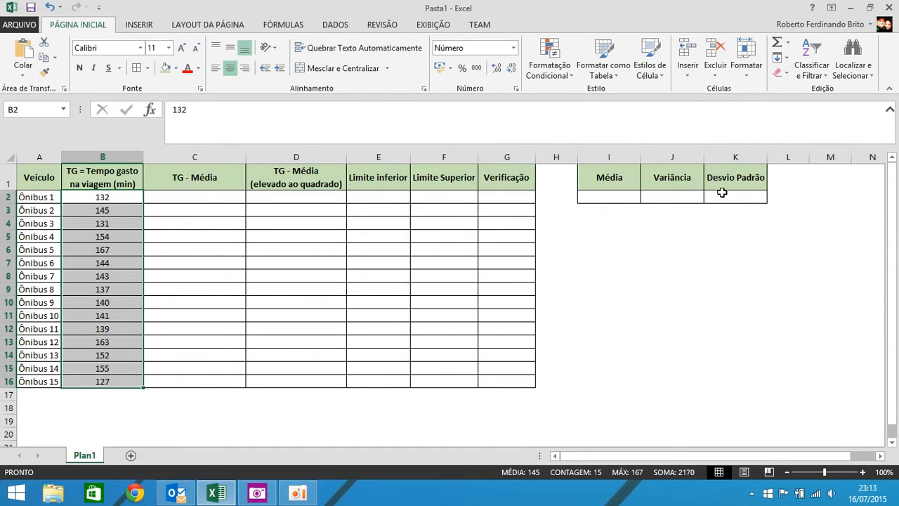
drag(611, 184, 612, 198)
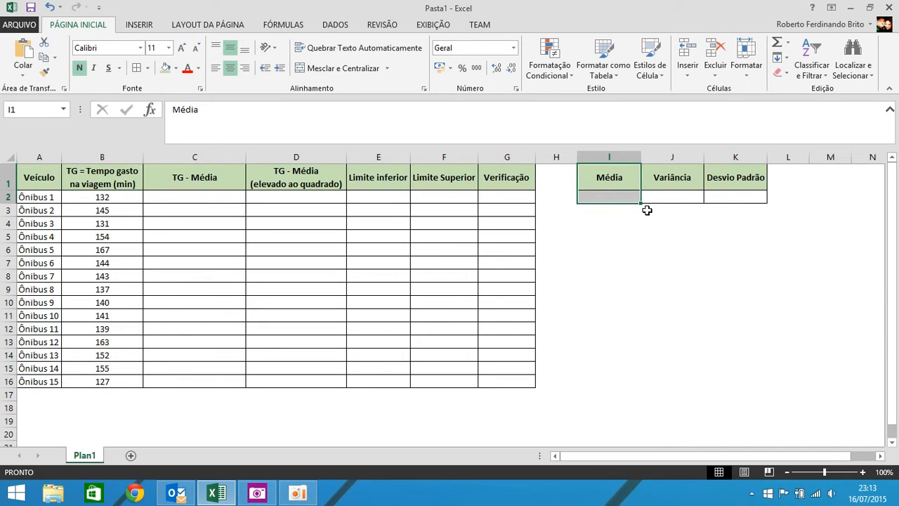
drag(669, 174, 669, 193)
drag(747, 169, 742, 194)
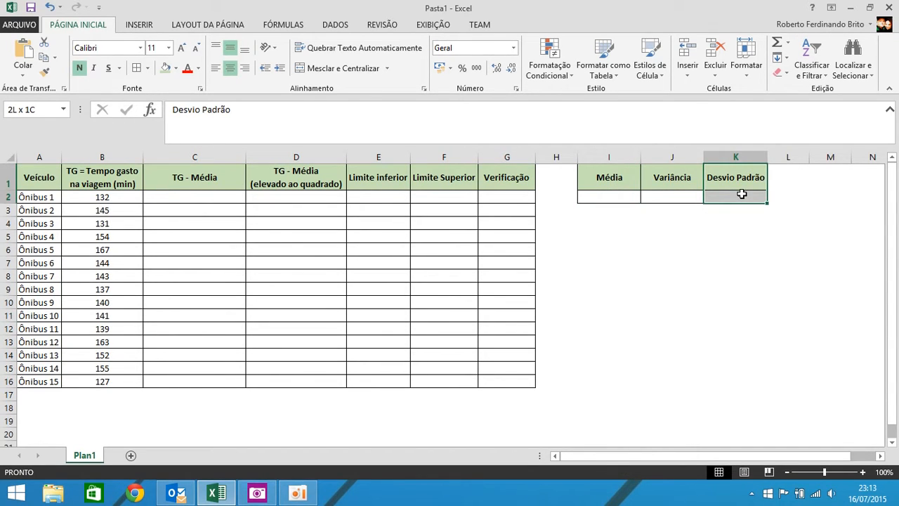
Sum the travel times B2:B16 in the Média cell I2
click(618, 200)
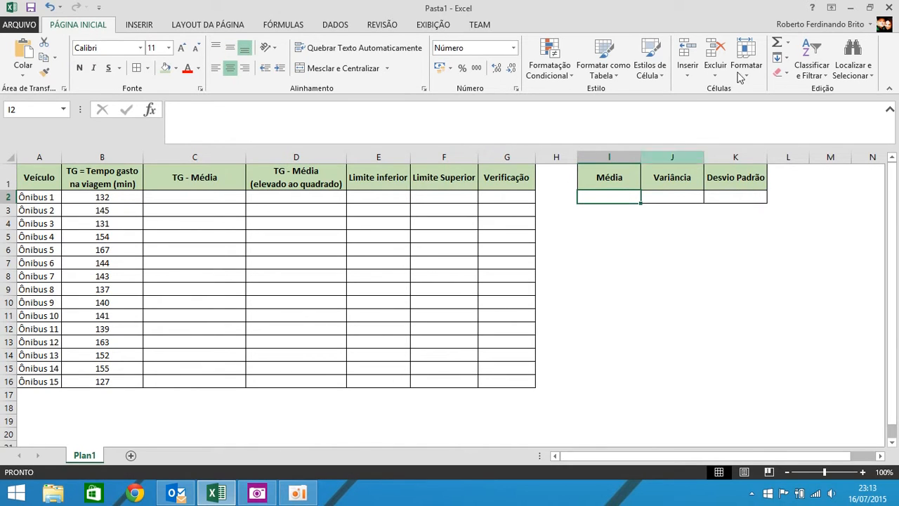
click(777, 42)
drag(113, 200, 105, 380)
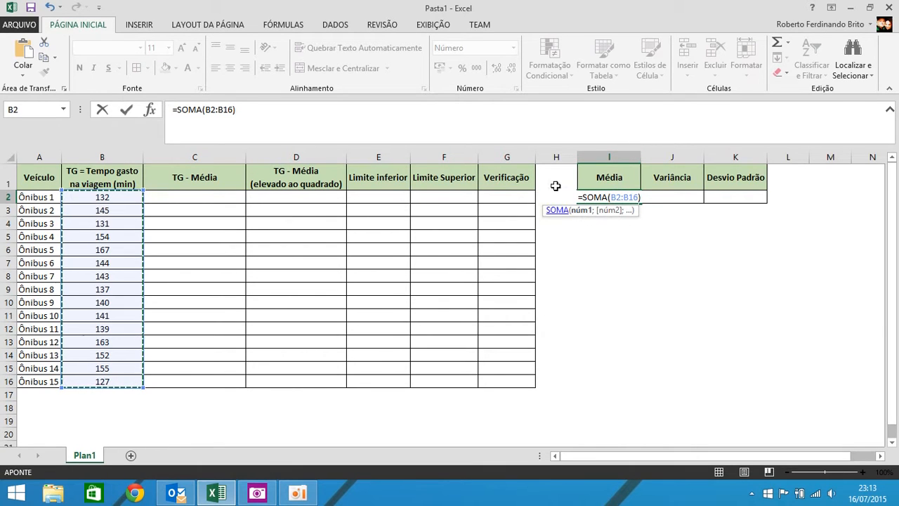
key(Return)
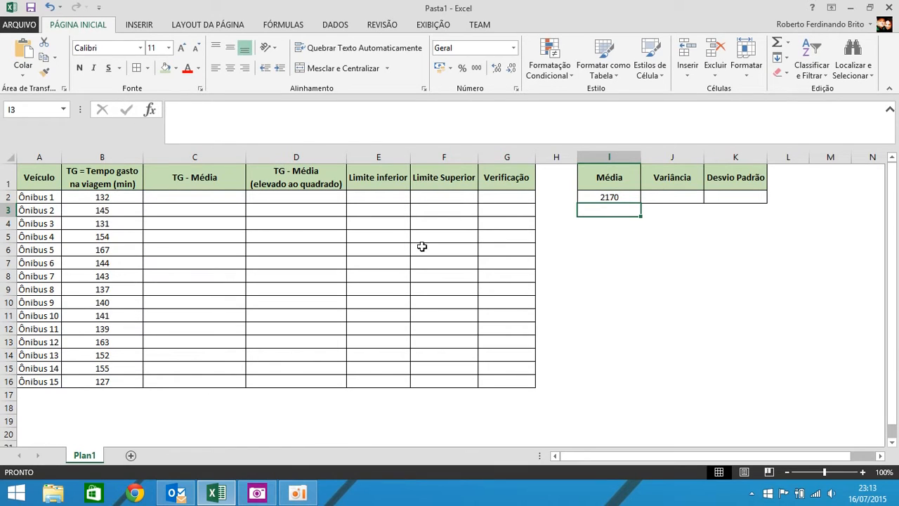
Divide the sum in I2 by 15 to calculate the mean travel time
click(630, 197)
click(346, 116)
text(/)
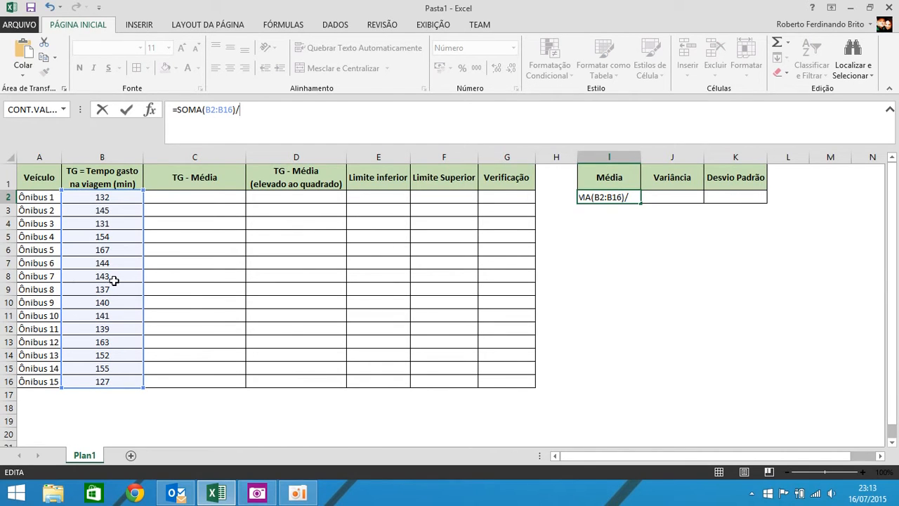
text(5)
key(Return)
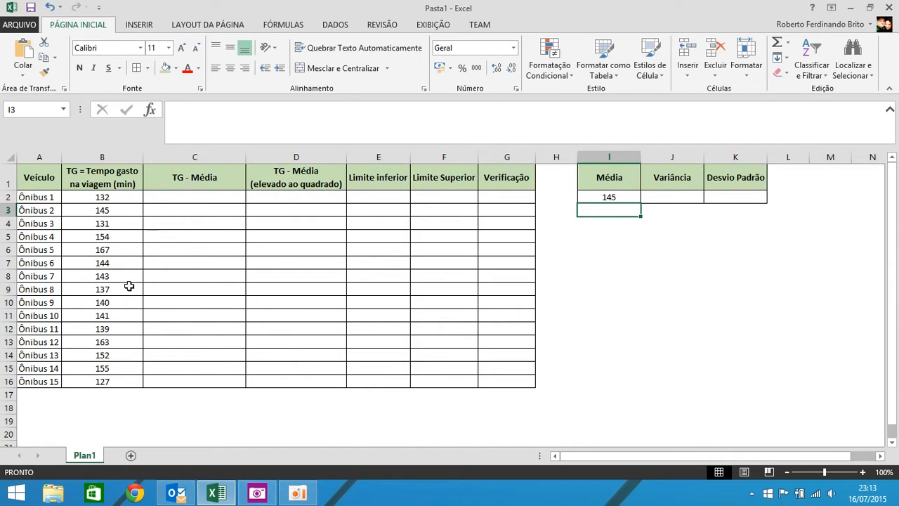
Enter the formula =B2-I2 in C2 to subtract the mean from the travel time of Ônibus 1
click(177, 198)
text(=)
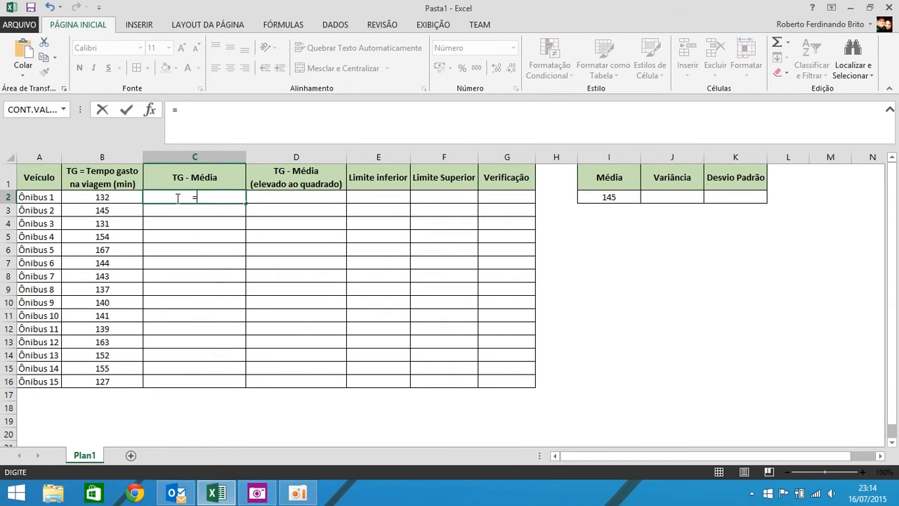
click(112, 200)
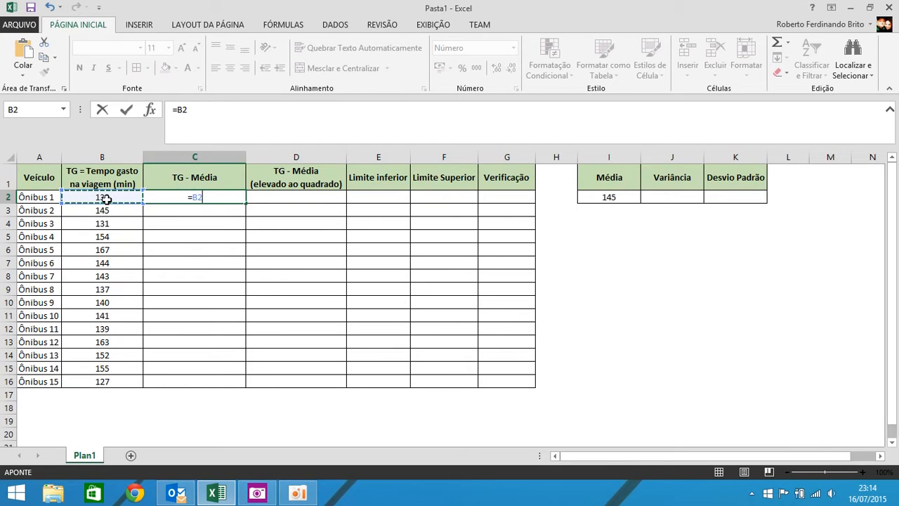
text(-)
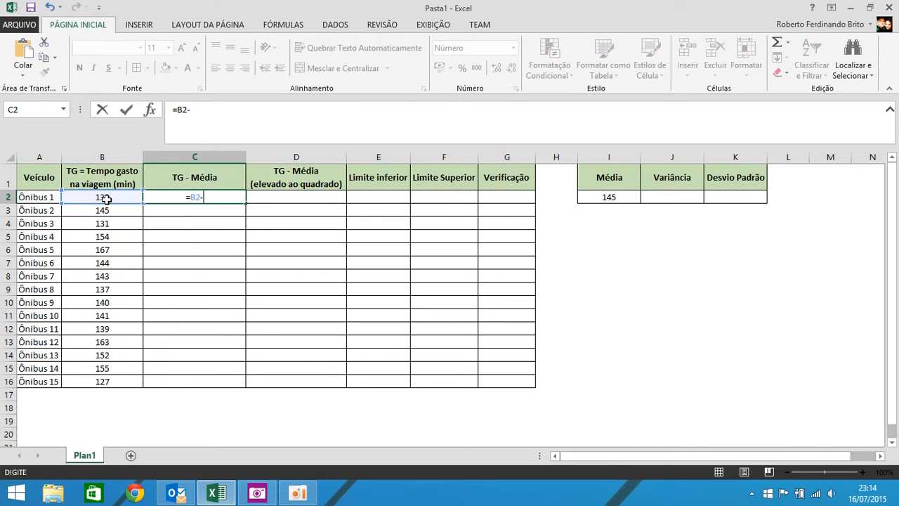
click(612, 198)
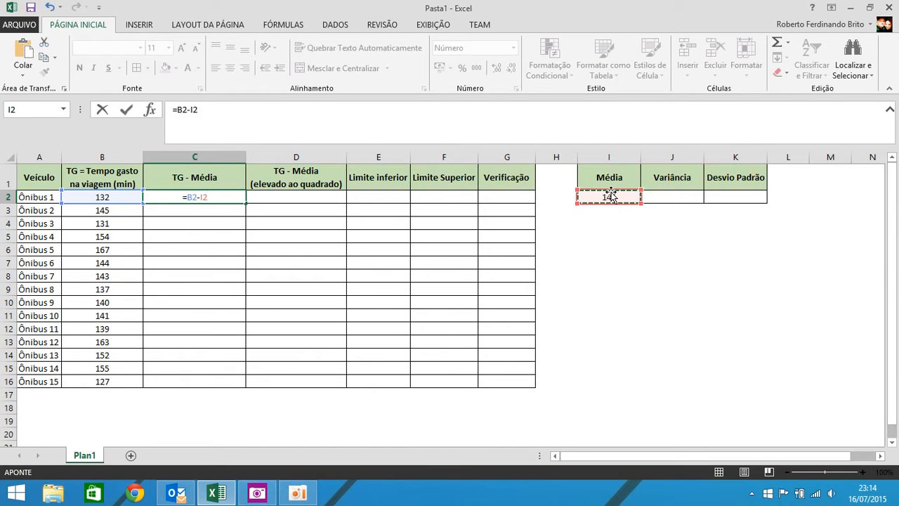
key(Return)
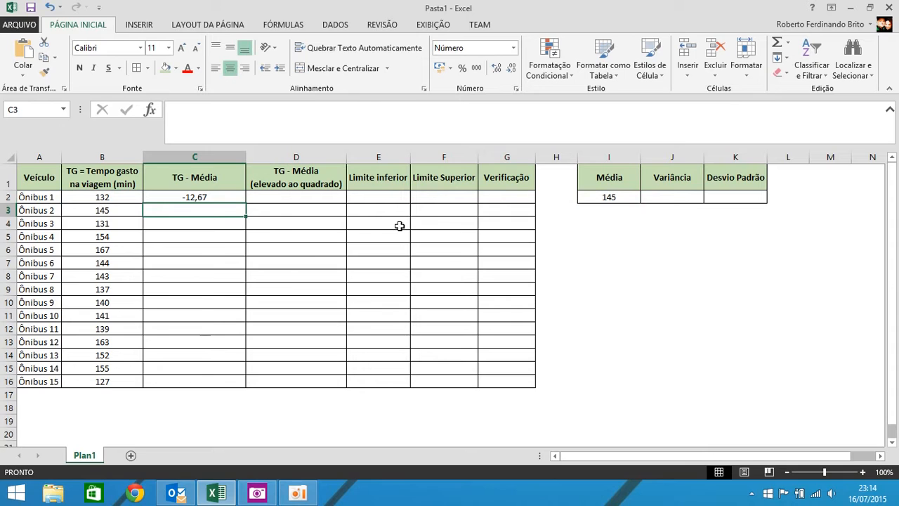
Copy the formula in C2 down the TG - Média column through C16
click(231, 198)
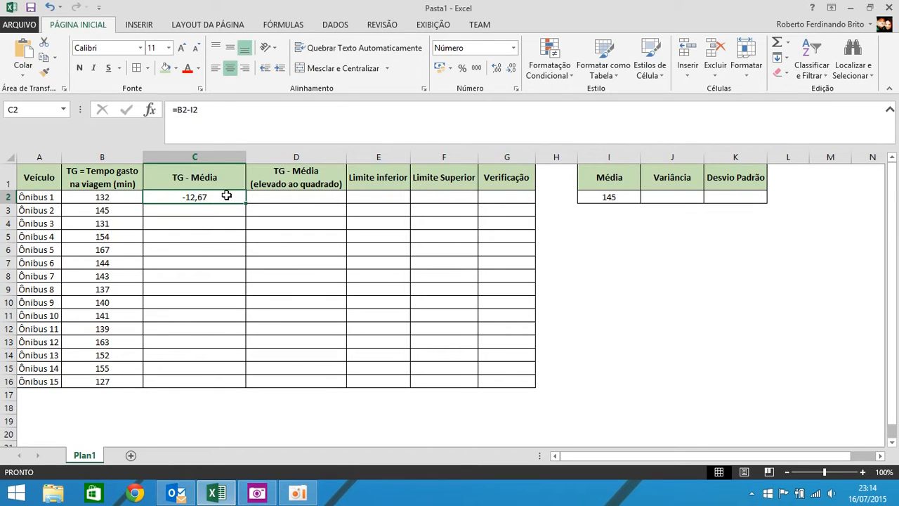
drag(246, 203, 252, 382)
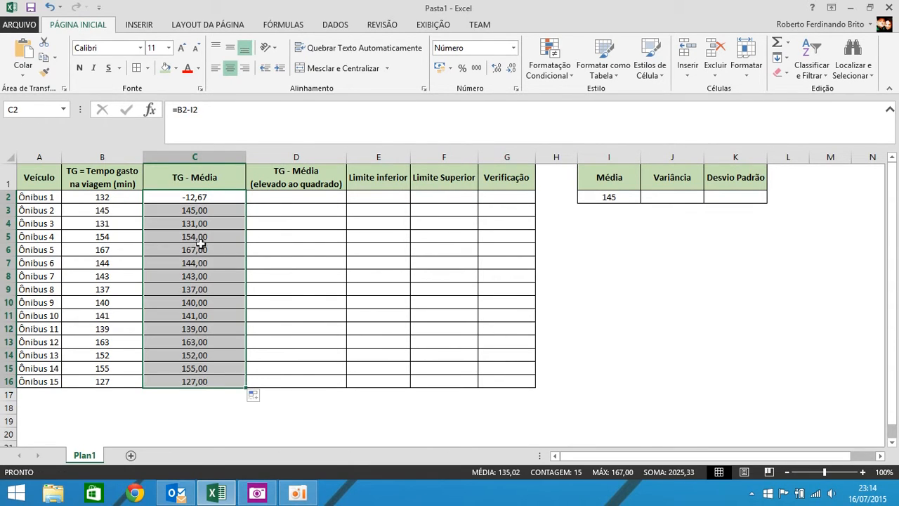
drag(190, 211, 209, 379)
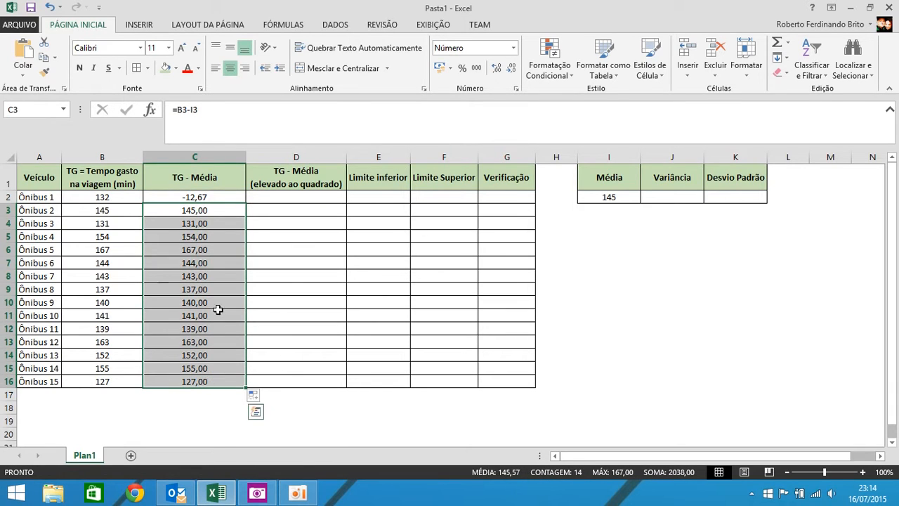
Inspect which cells the formulas in C2 and C3 refer to
click(191, 197)
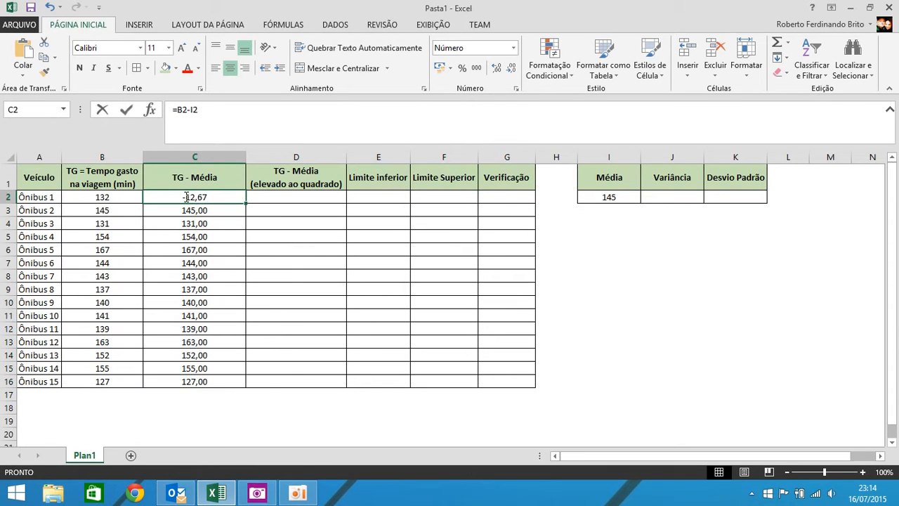
double_click(187, 197)
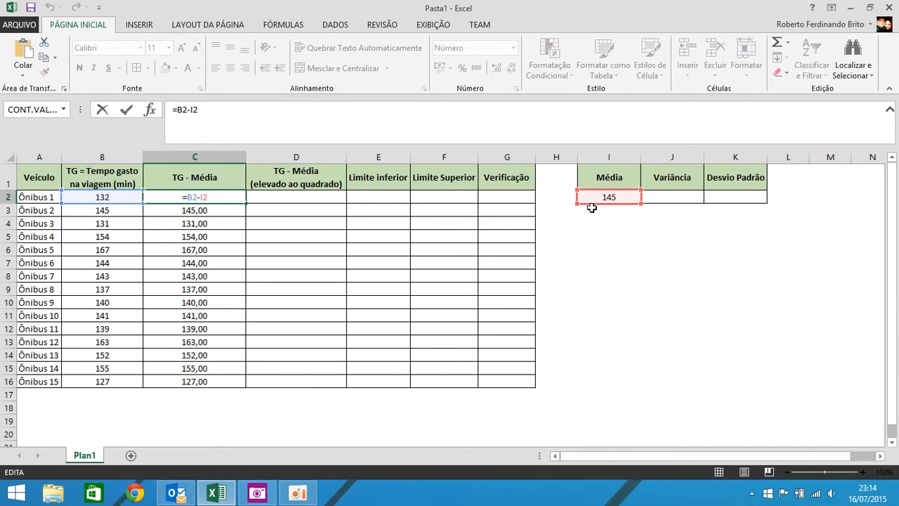
key(Escape)
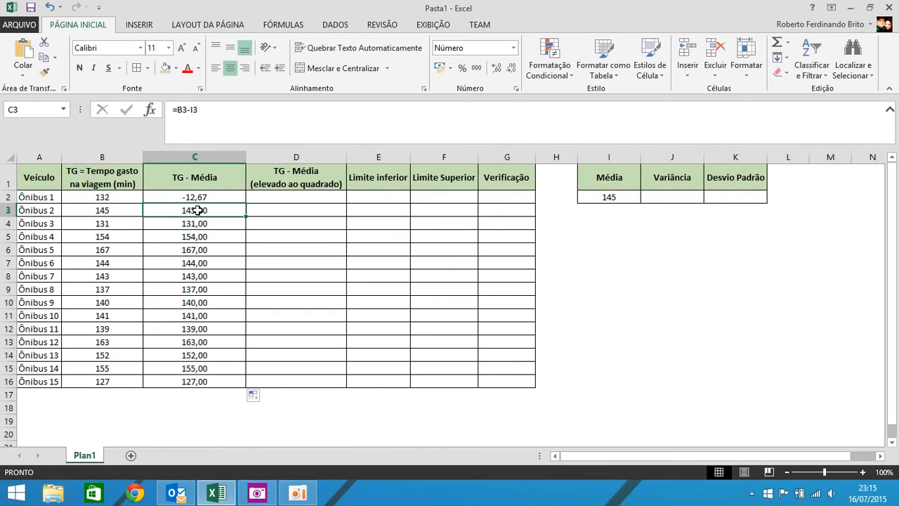
double_click(200, 210)
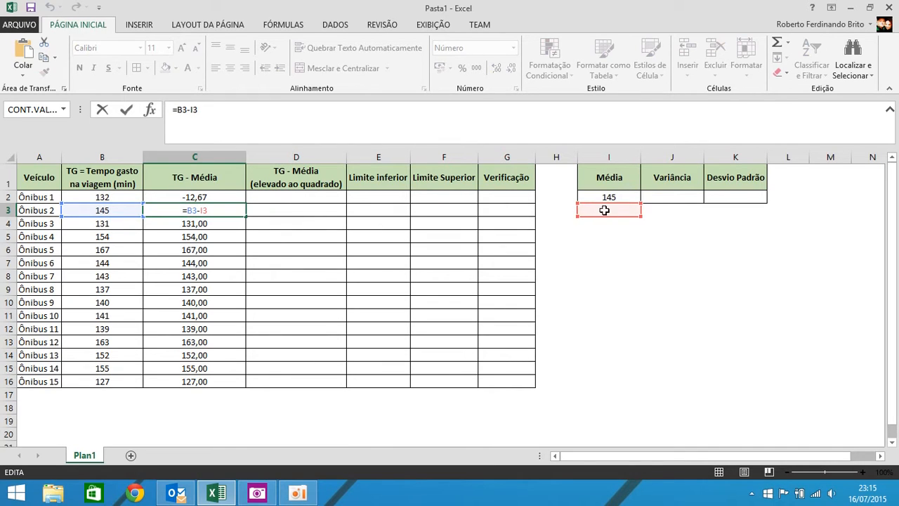
key(Escape)
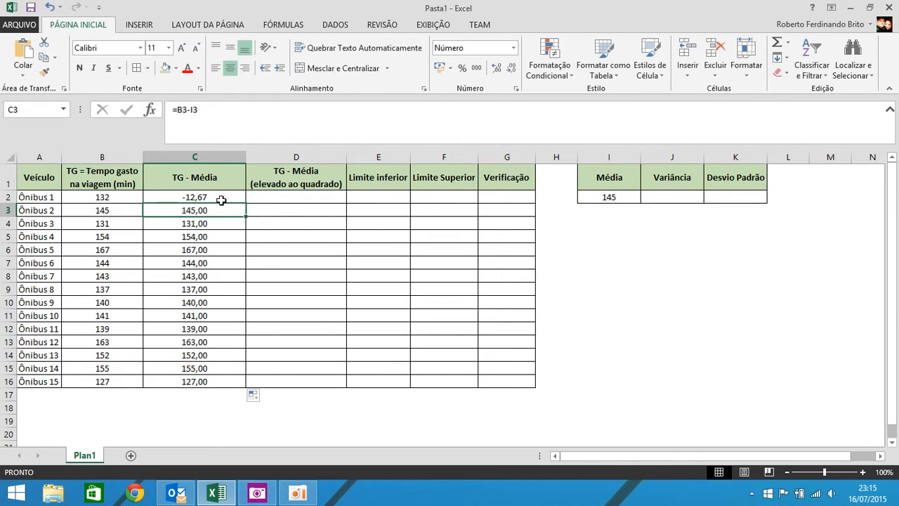
Make the mean reference absolute in C2 with =B2-$I$2 and fill the formula down through C16
click(219, 201)
click(189, 110)
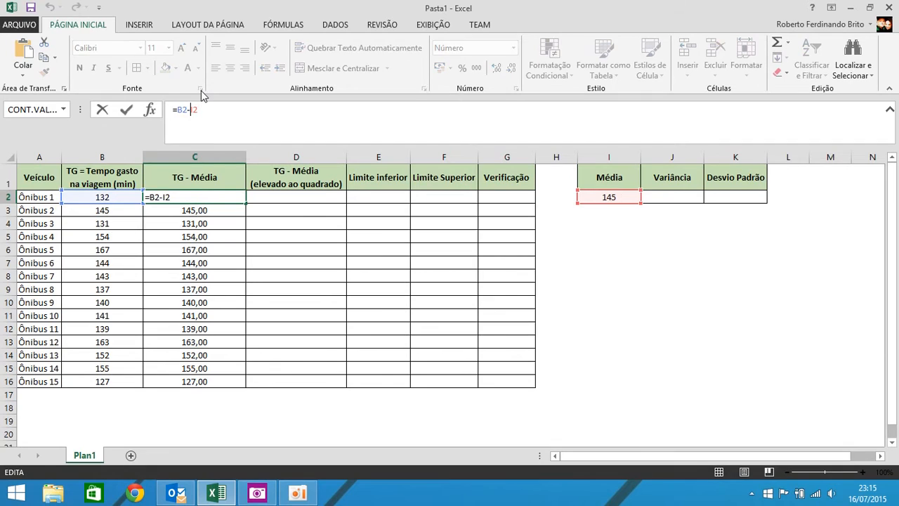
text($I$)
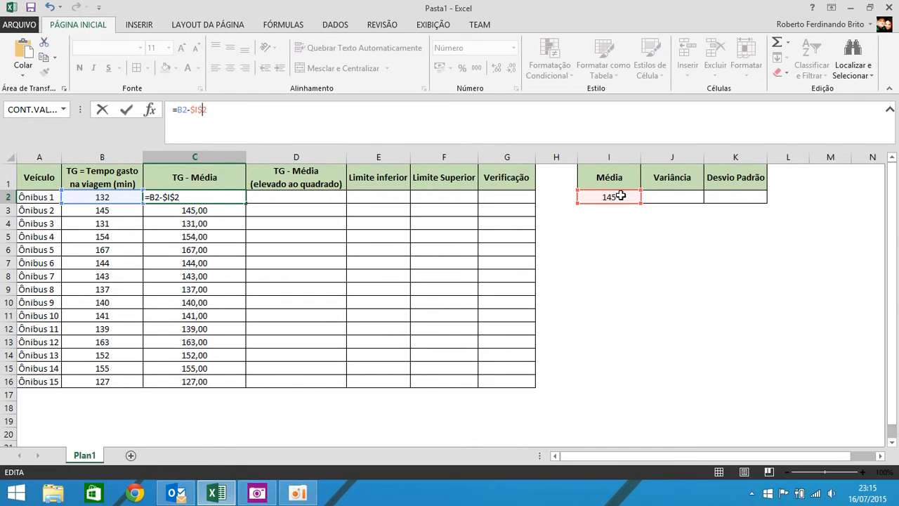
key(Return)
click(222, 194)
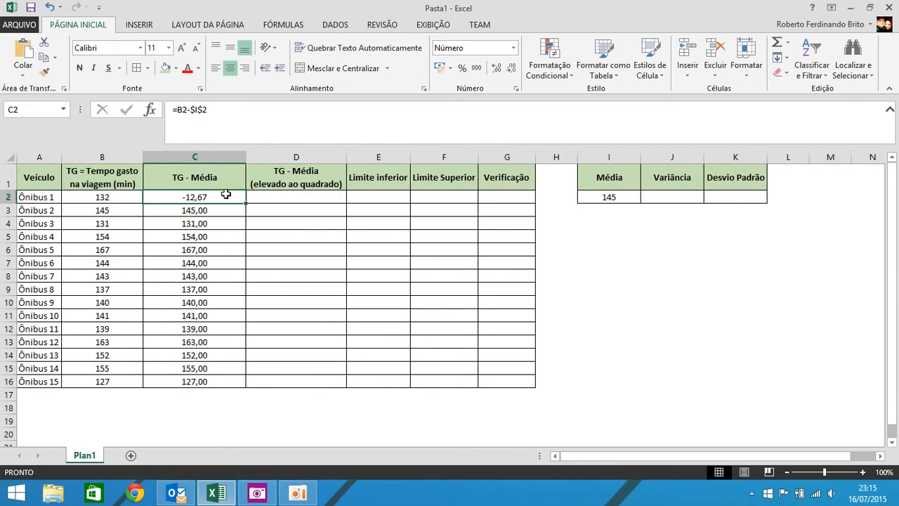
drag(246, 203, 245, 390)
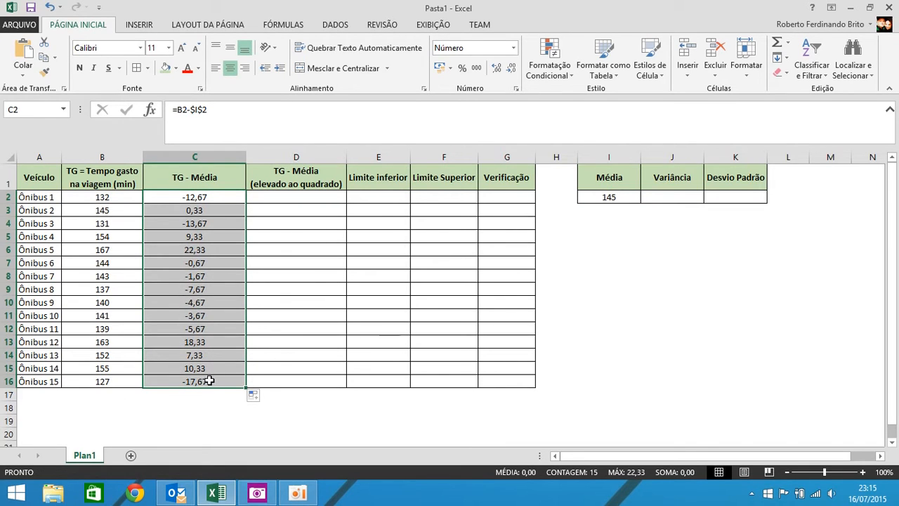
Check the cell references of the copied formulas in C3 and C4 and review the TG - Média column
drag(204, 209, 205, 222)
double_click(196, 209)
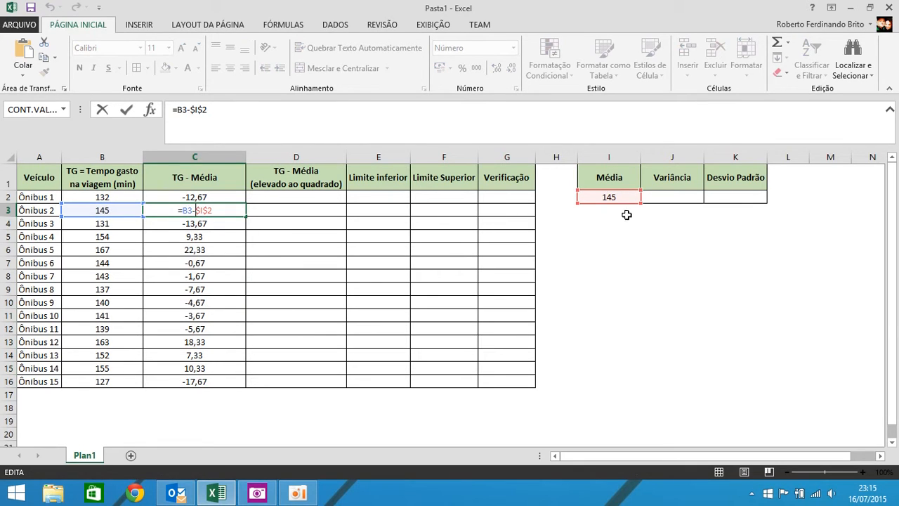
key(Return)
double_click(200, 223)
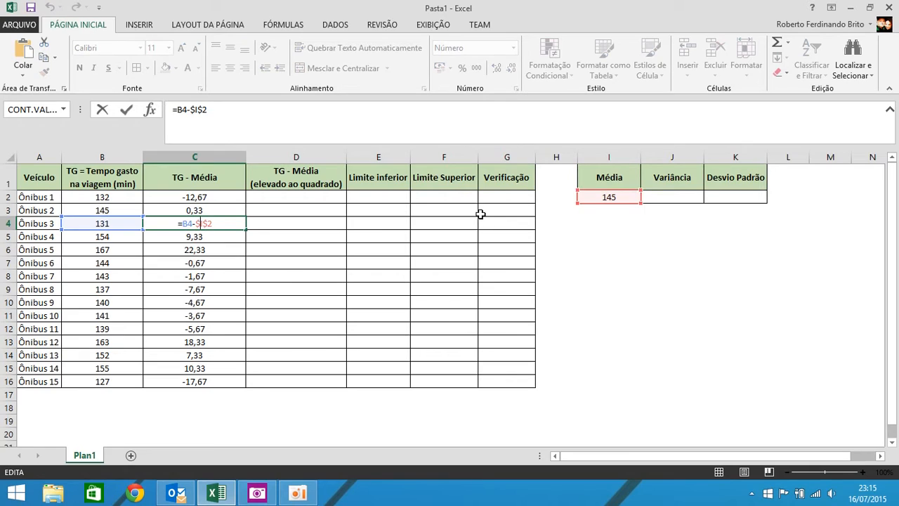
key(ctrl+Return)
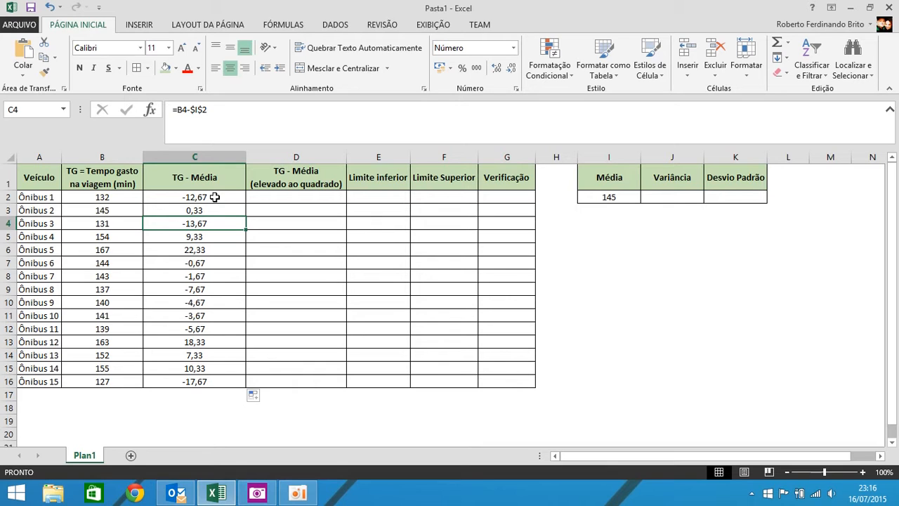
mouse_move(214, 197)
mouse_down()
mouse_move(190, 194)
mouse_move(194, 388)
mouse_move(199, 204)
mouse_up()
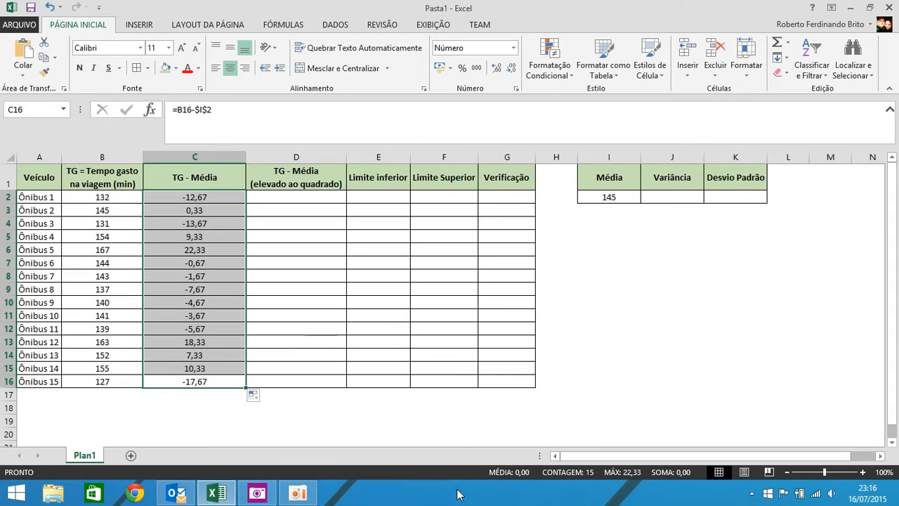
Square the deviation in D2 with =C2^2 and fill the formula down through D16
click(300, 196)
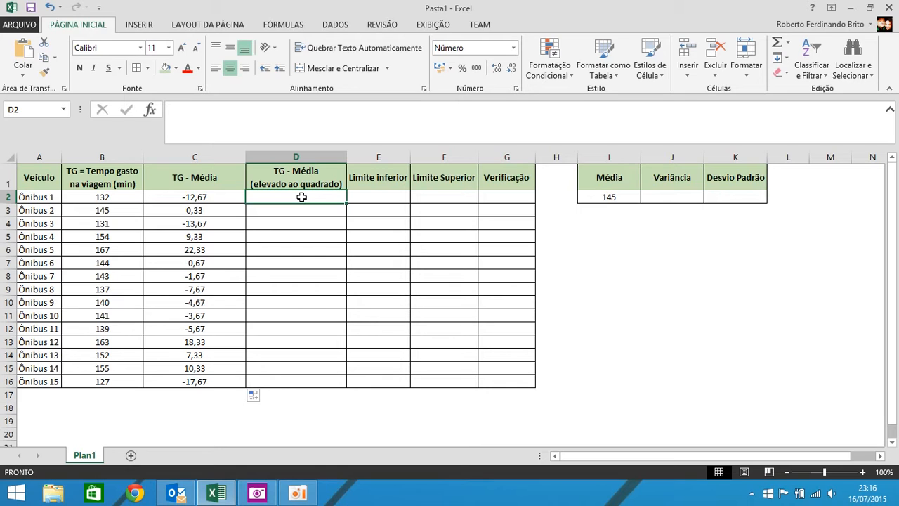
click(301, 197)
text(=)
click(233, 196)
text(^~)
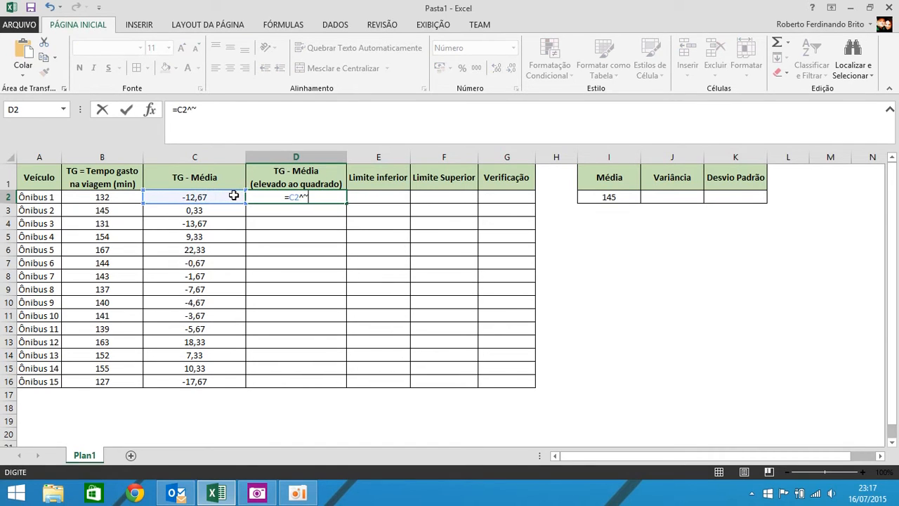
key(BackSpace)
text(2)
key(Return)
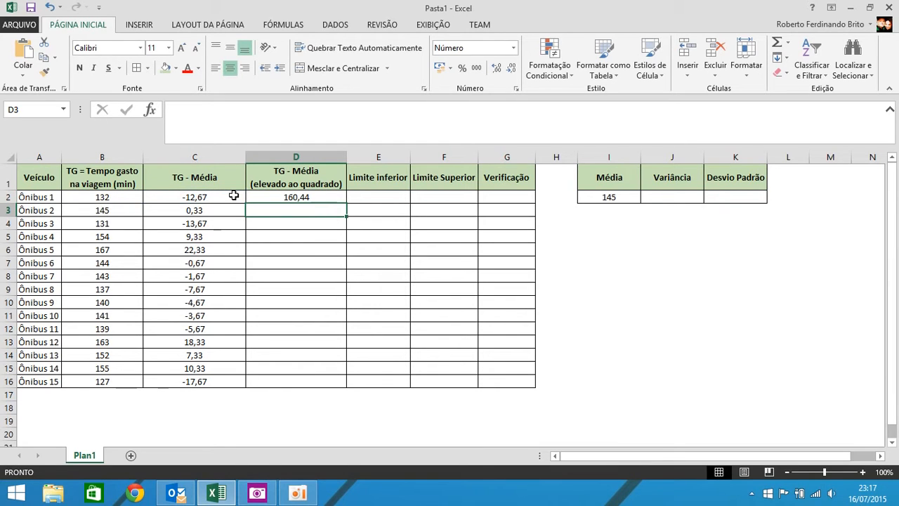
click(331, 200)
drag(348, 201, 336, 388)
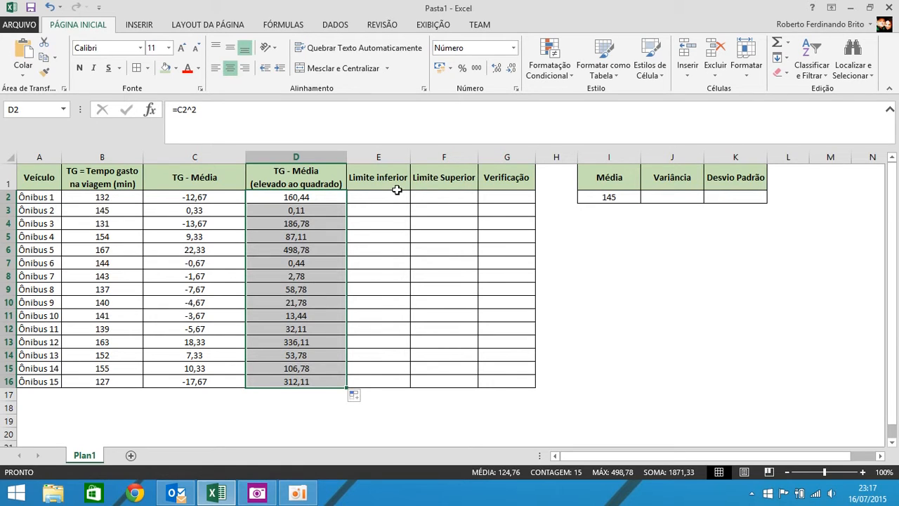
Total the squared deviations below their column in D17 with =SOMA(D2:D16)
click(684, 201)
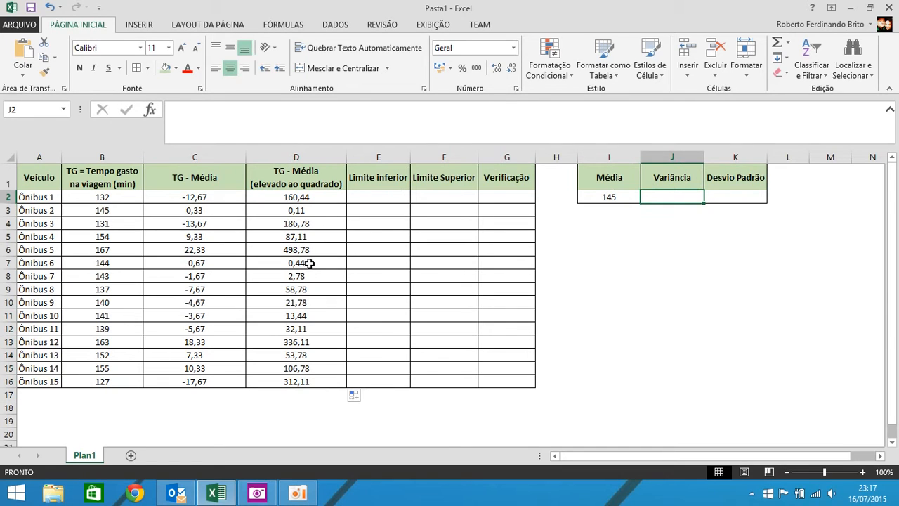
click(318, 393)
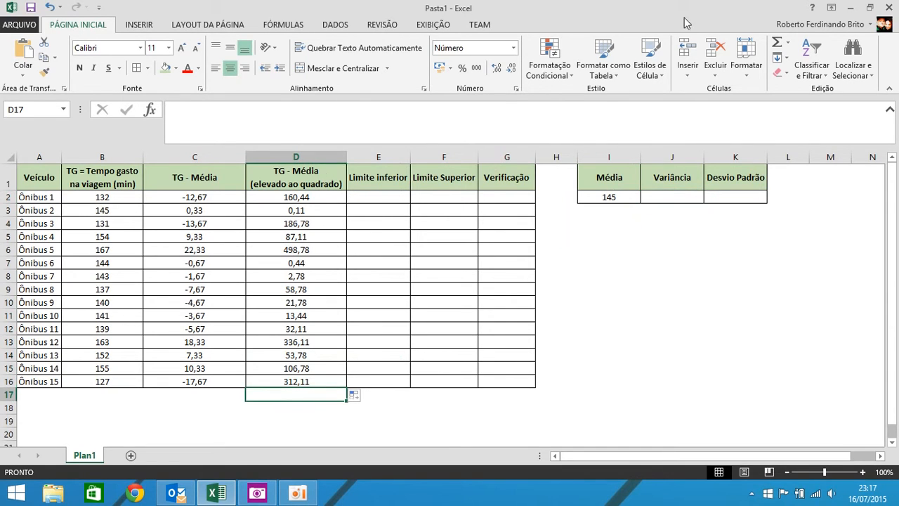
click(778, 46)
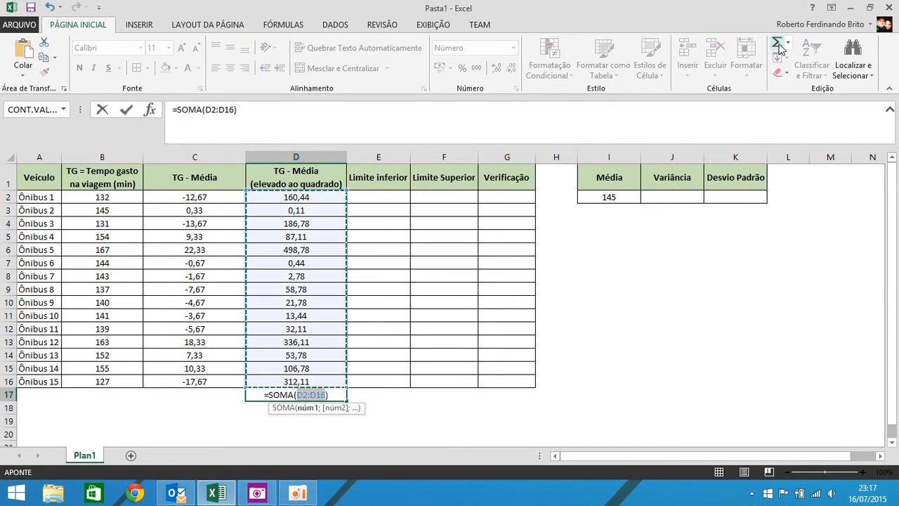
key(Return)
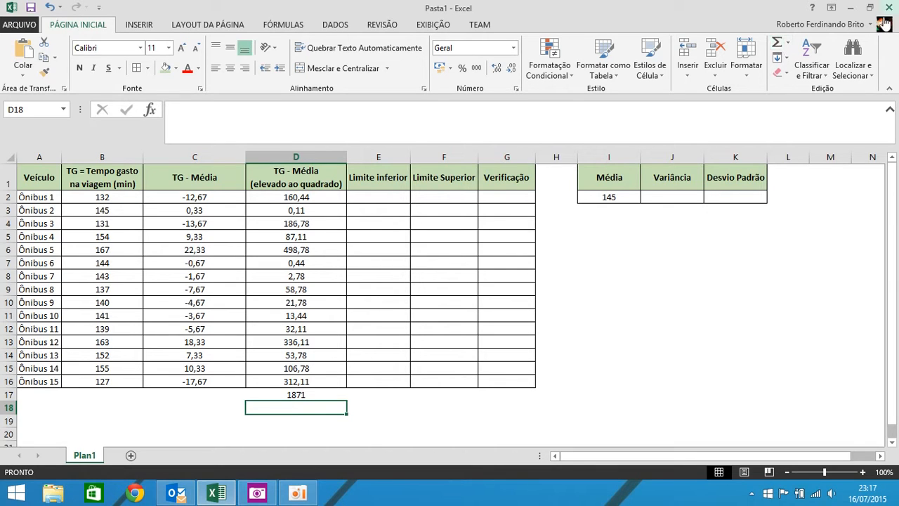
Calculate the Variância in J2 by dividing the squared-deviation total by 15 with =D17/15
click(676, 196)
text(=)
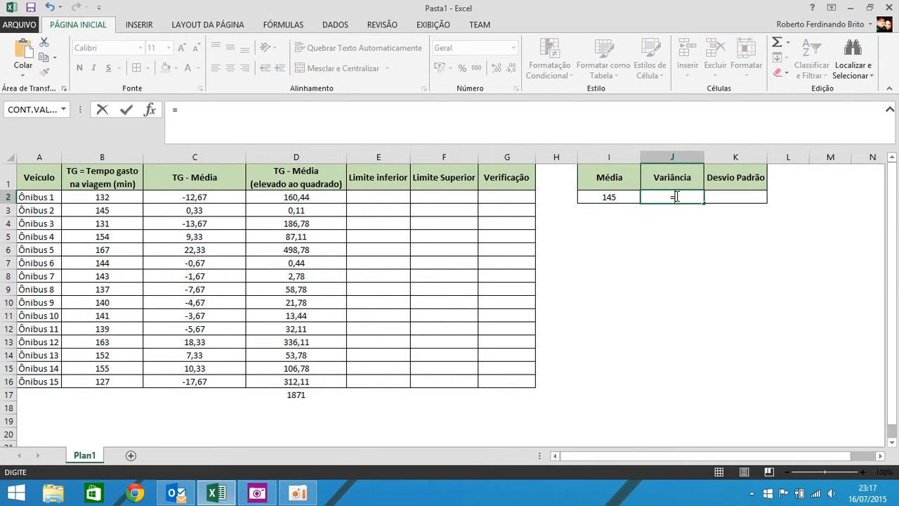
click(297, 395)
text(/15)
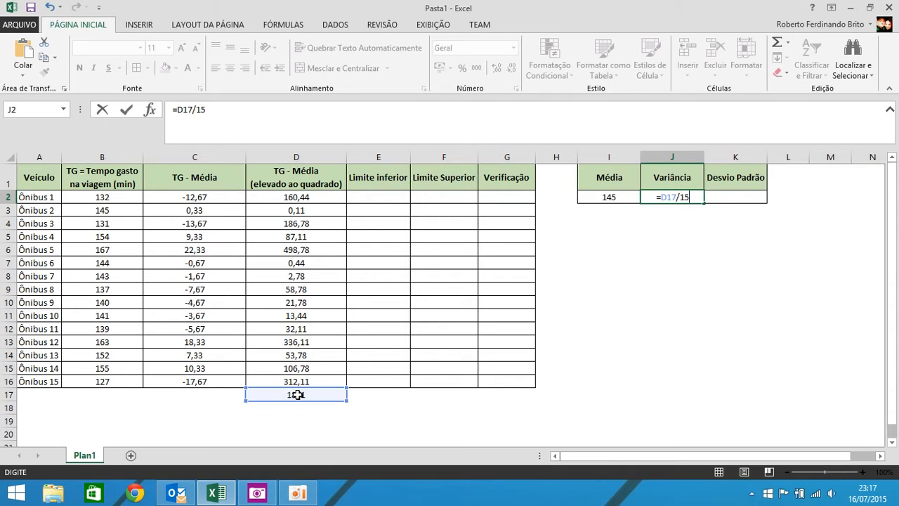
key(Return)
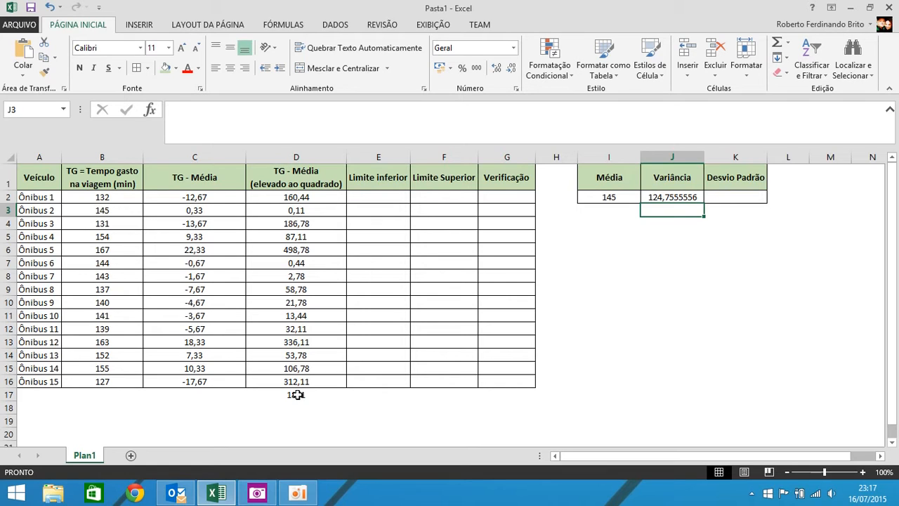
Calculate the Desvio Padrão in K2 as the square root of the variance with =RAIZ(J2)
click(739, 196)
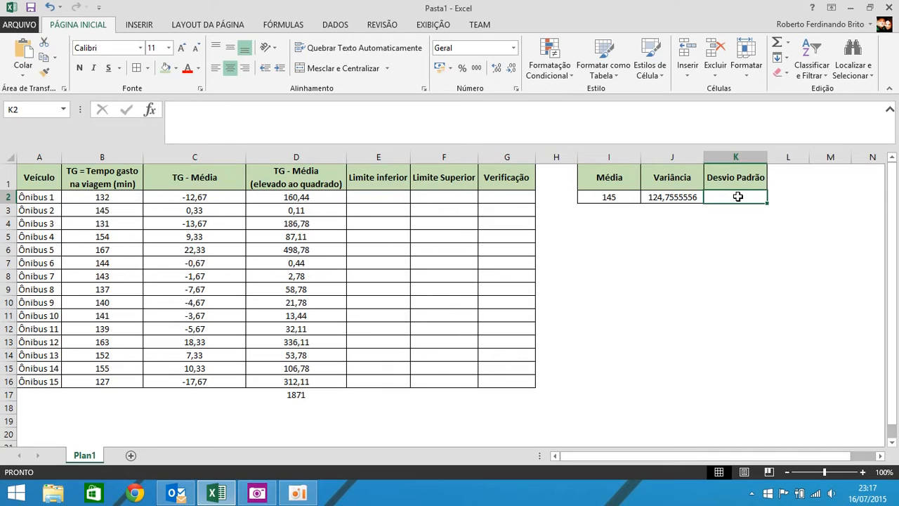
click(671, 197)
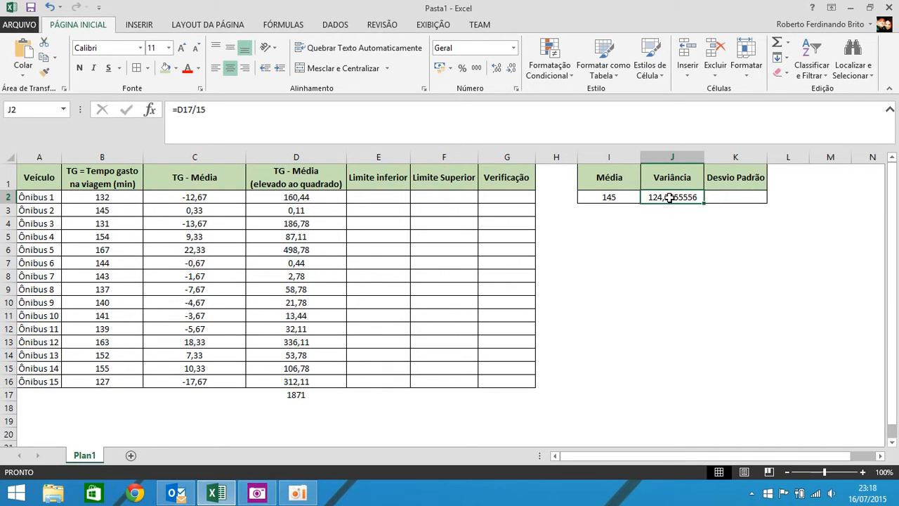
click(749, 196)
text(=raiz)
double_click(757, 212)
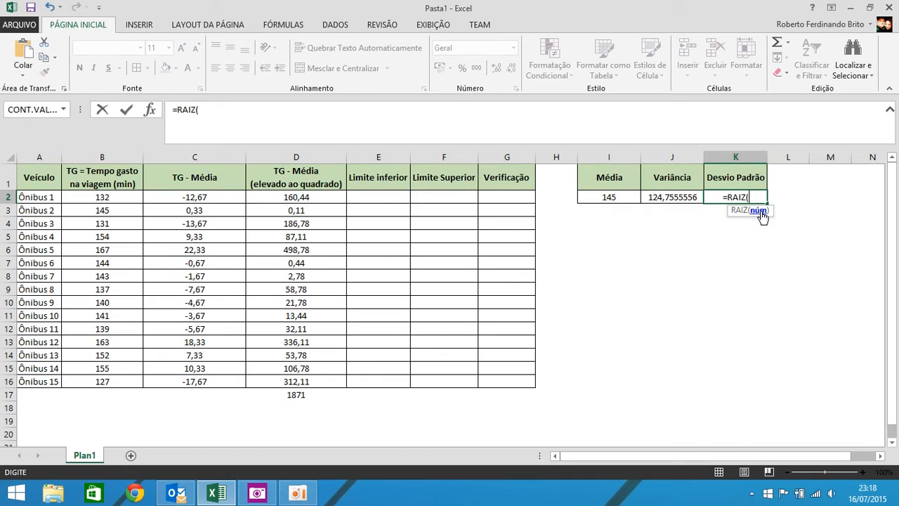
click(684, 196)
text())
key(Return)
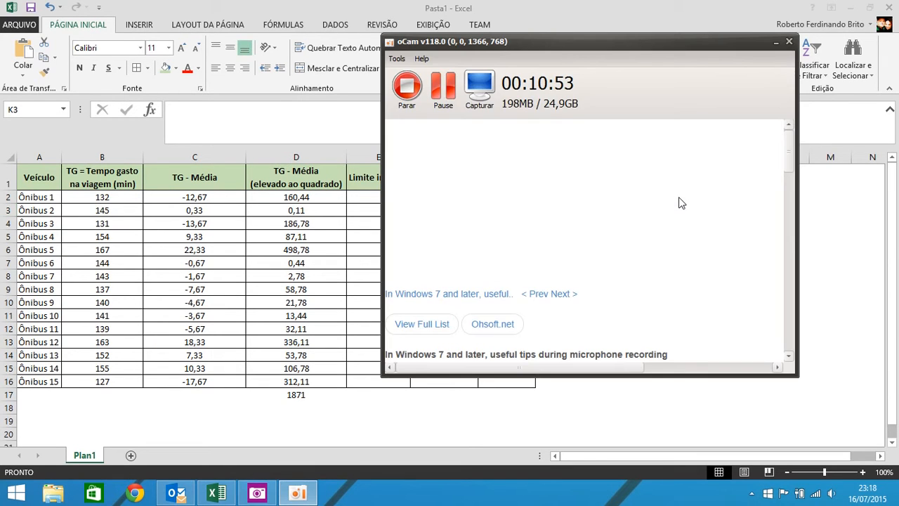
click(257, 493)
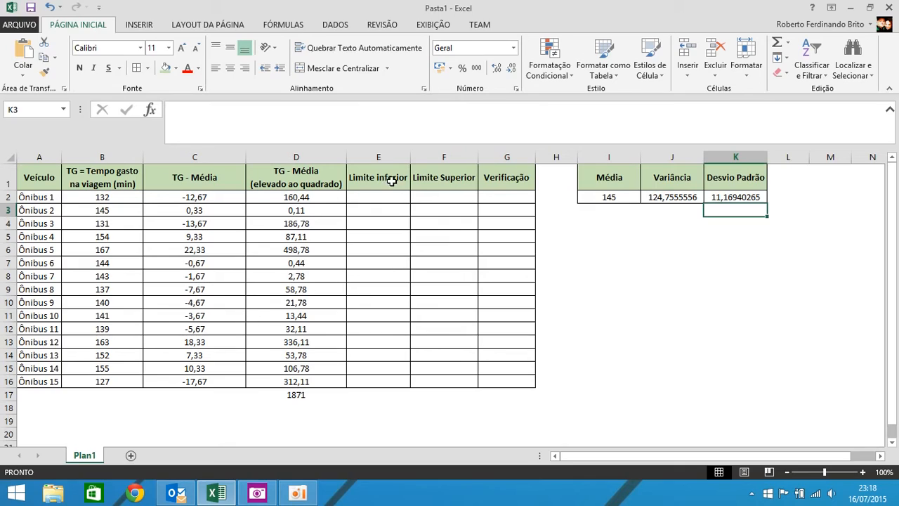
Review the limit and Verificação columns, then the first travel time, the mean and the standard deviation cells
click(392, 181)
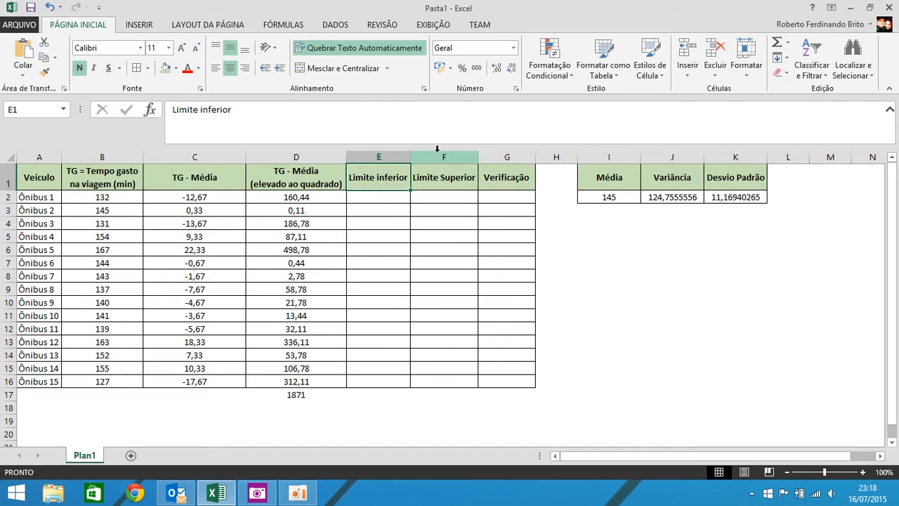
key(Right)
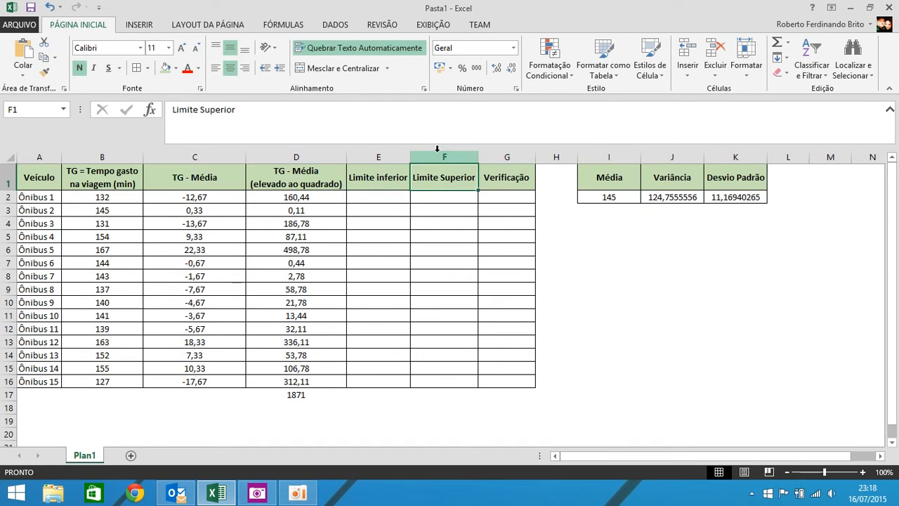
key(Right)
key(Left)
key(Left)
key(Left)
key(Right)
key(Right)
key(Down)
key(Left)
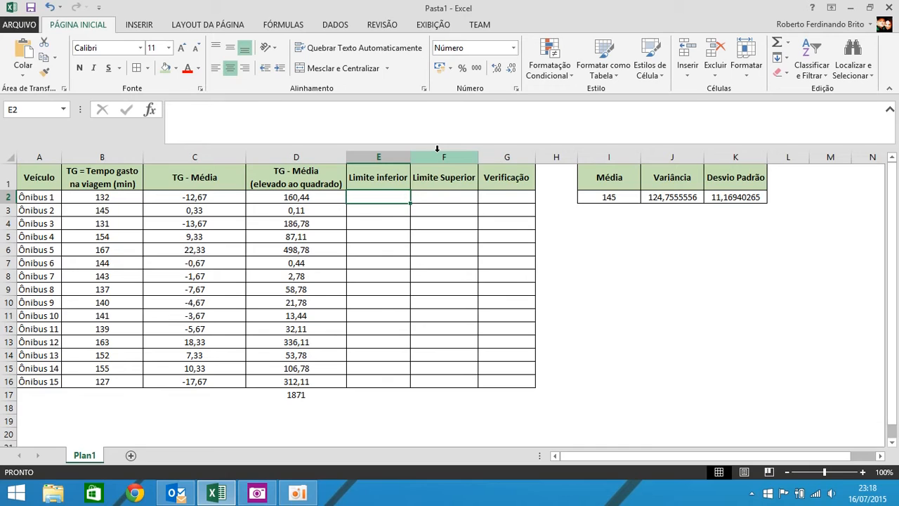
click(109, 197)
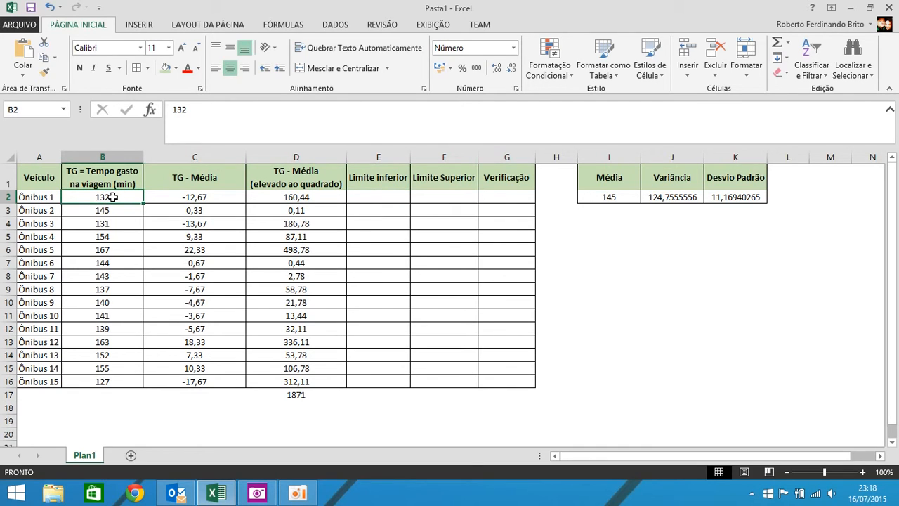
click(608, 198)
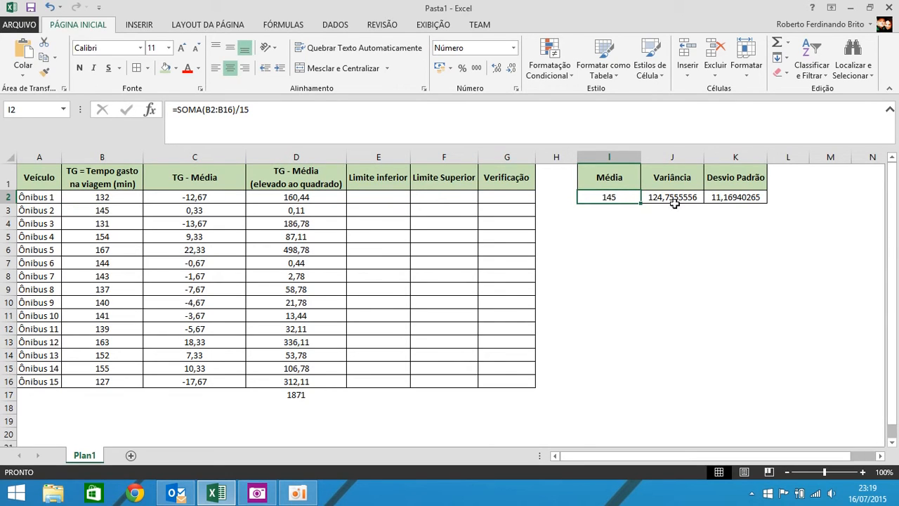
click(720, 197)
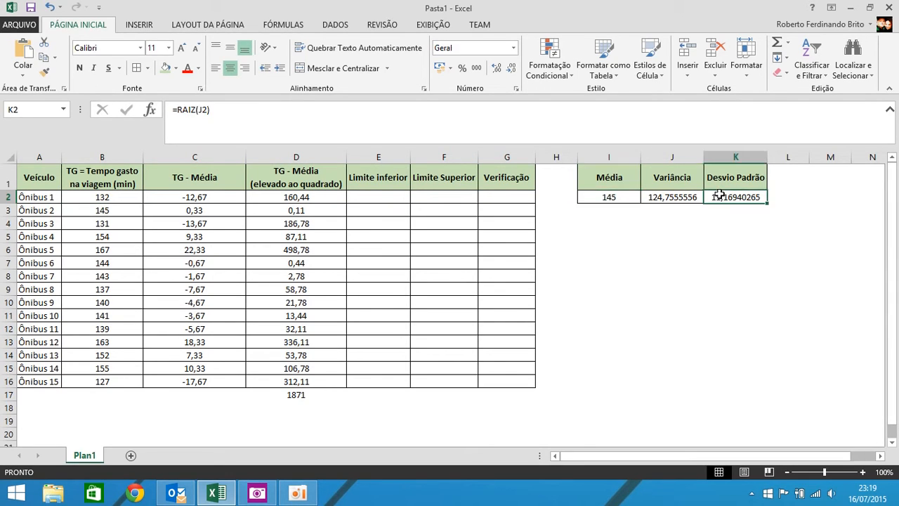
Calculate the Limite inferior in E2 as mean minus standard deviation with =I2-K2
click(383, 197)
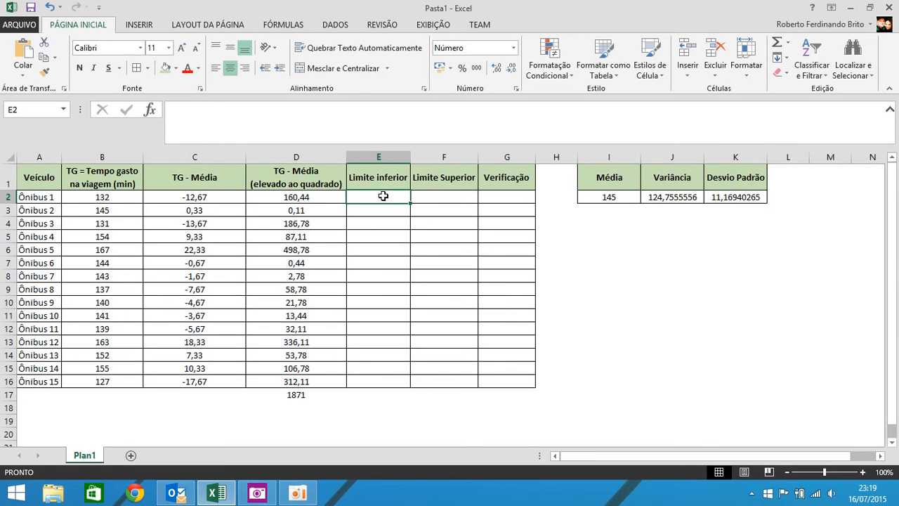
text(=)
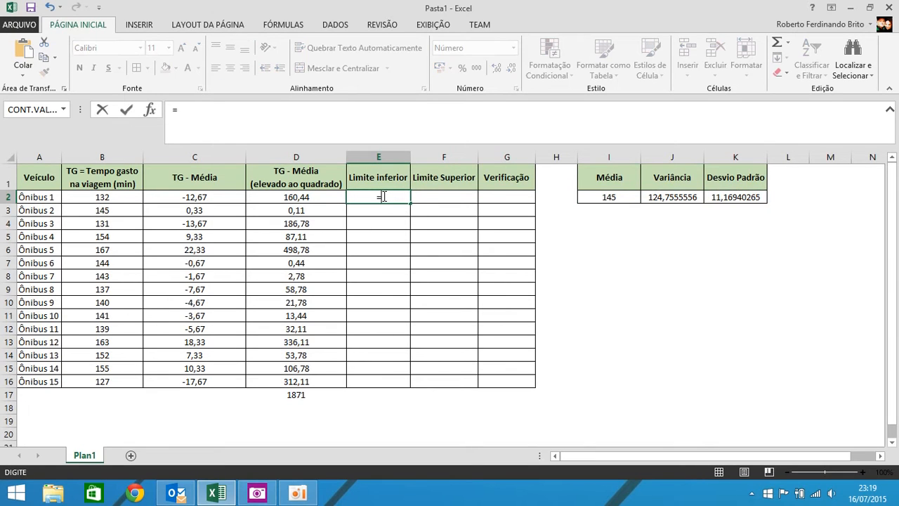
click(671, 196)
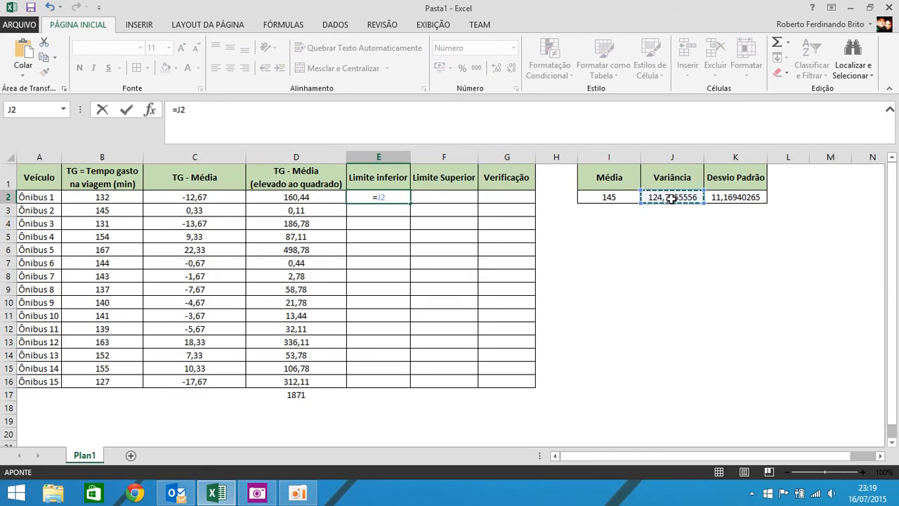
click(609, 195)
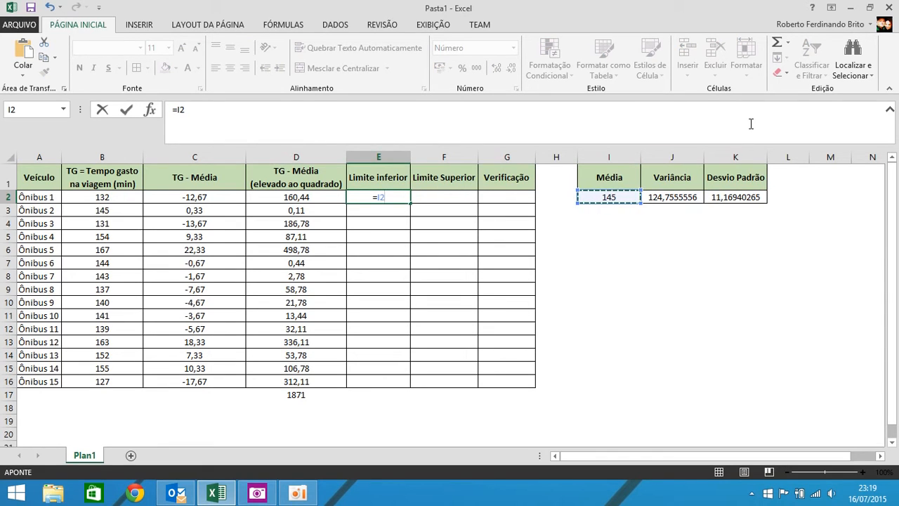
text(-)
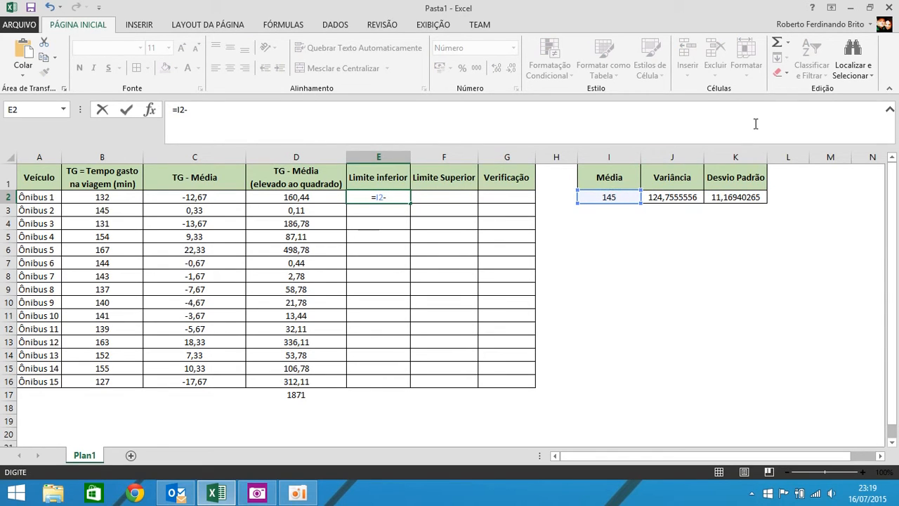
click(746, 197)
key(Return)
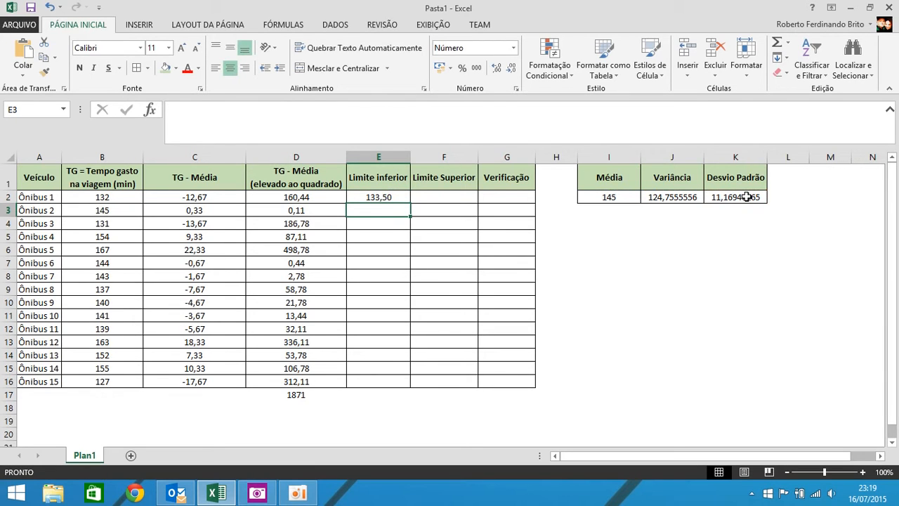
Copy the lower-limit formula from E2 to E3 and check which cells both formulas reference
click(387, 197)
double_click(385, 198)
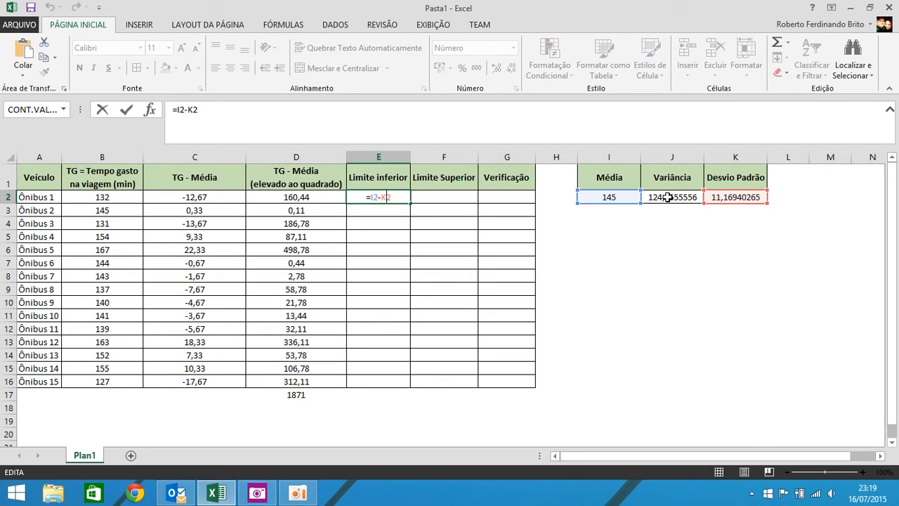
key(ctrl+Return)
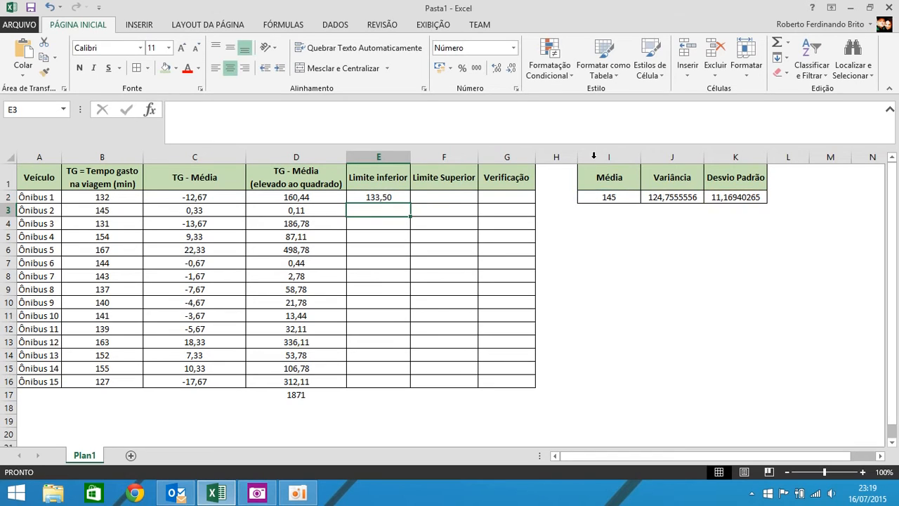
drag(410, 203, 411, 217)
click(401, 209)
double_click(401, 209)
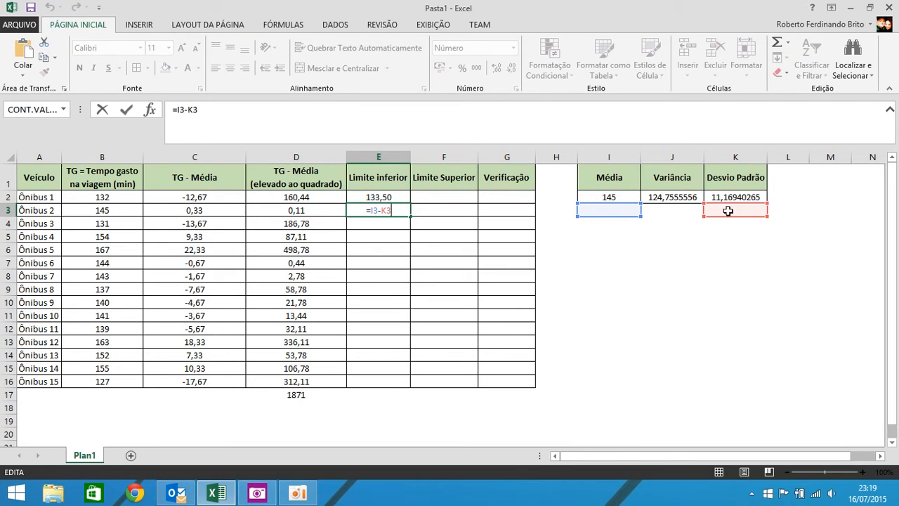
key(Return)
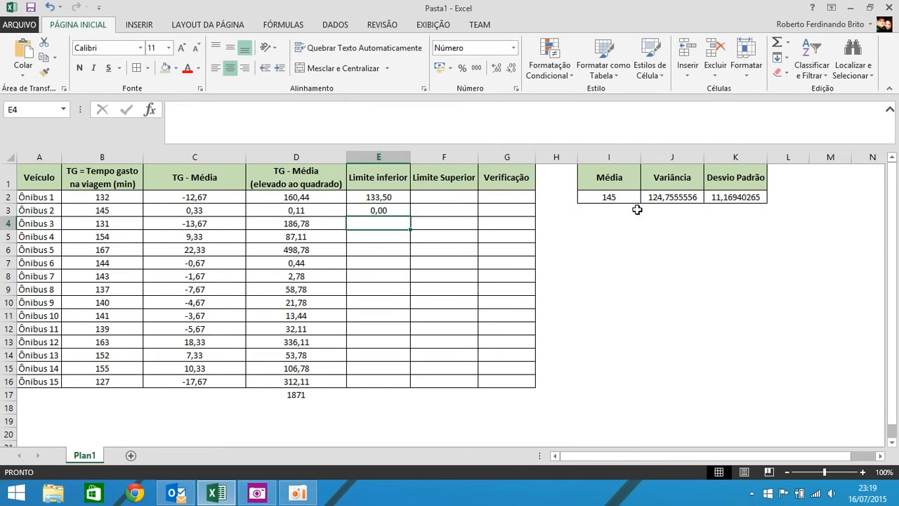
Make both references in E2 absolute with =$I$2-$K$2 and fill the formula down through E16
click(373, 194)
double_click(373, 195)
click(177, 110)
text($I)
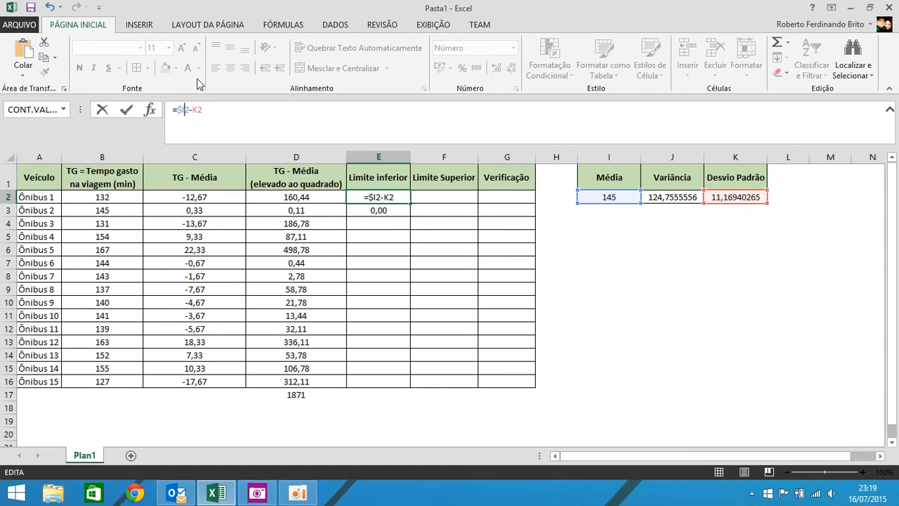
text($2-$K$)
key(ctrl+Return)
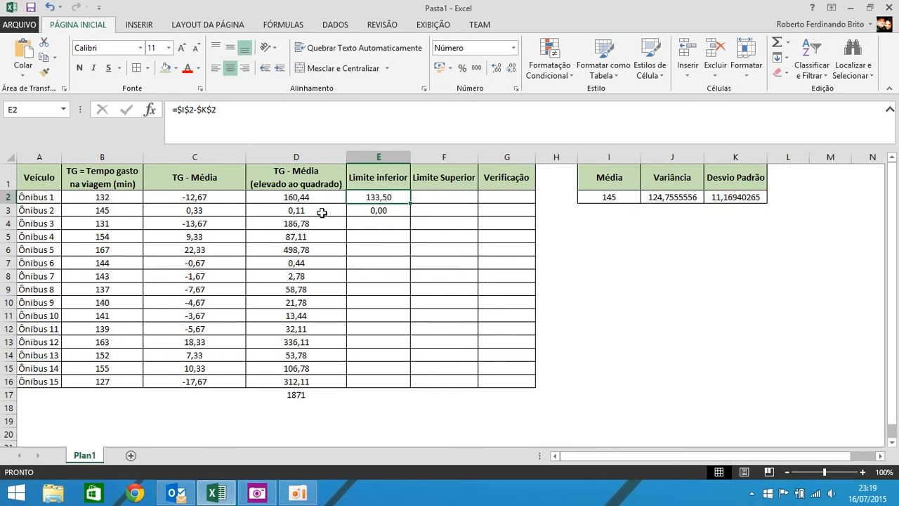
drag(410, 203, 405, 381)
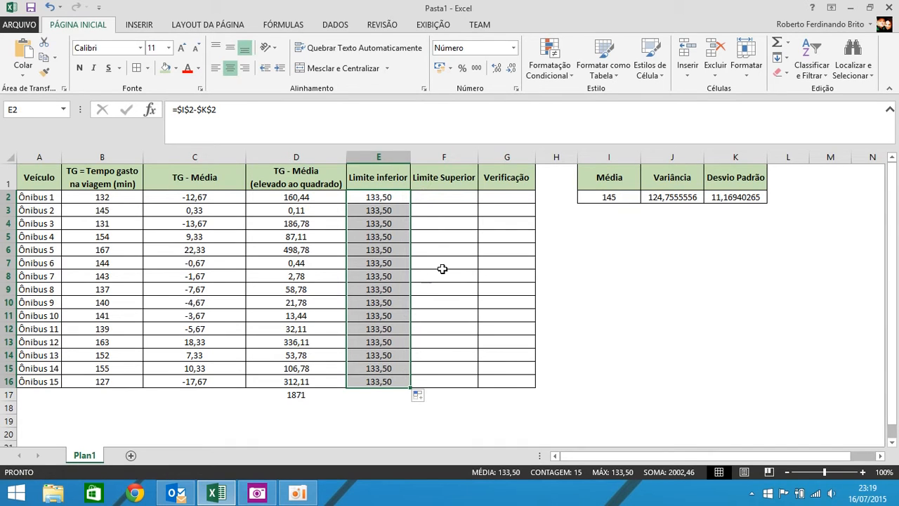
Calculate the Limite Superior in F2 as mean plus standard deviation with =I2+K2
click(388, 198)
drag(388, 198, 391, 381)
click(455, 199)
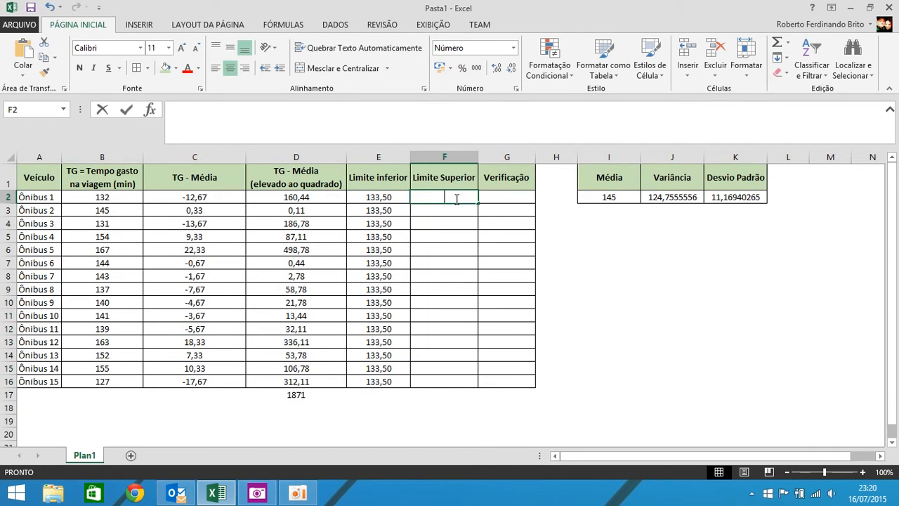
text(=)
click(598, 195)
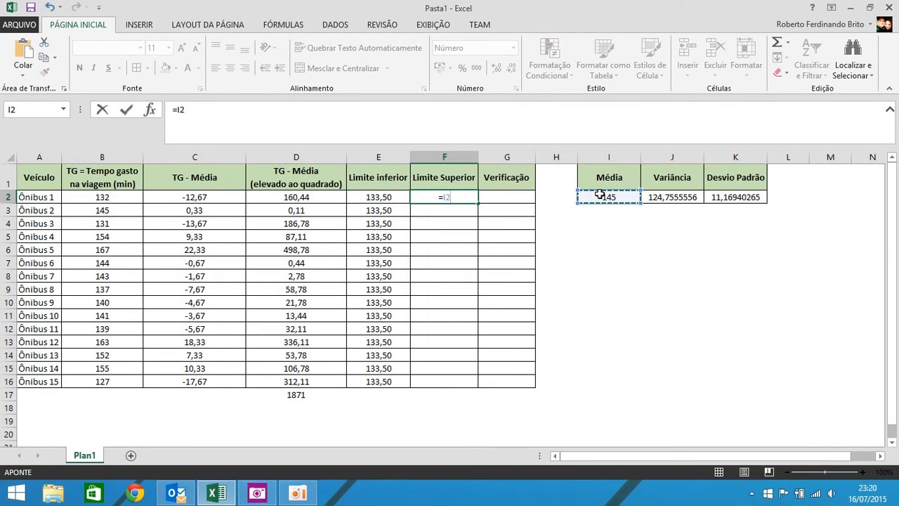
text(+)
click(724, 197)
Make both references in F2 absolute with =$I$2+$K$2 and fill the formula down through F16
click(195, 109)
text($)
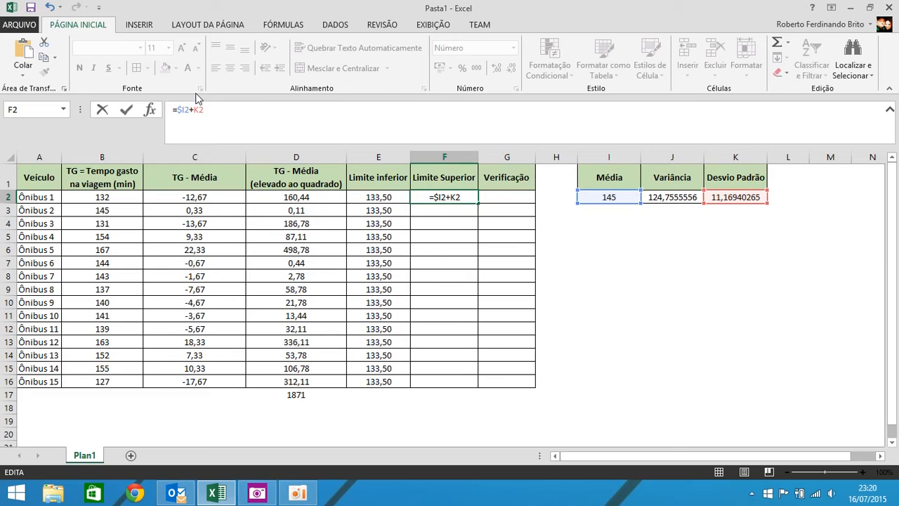
key(Right)
text($I$)
key(Right)
text($)
key(Return)
key(Up)
drag(478, 203, 456, 380)
click(435, 275)
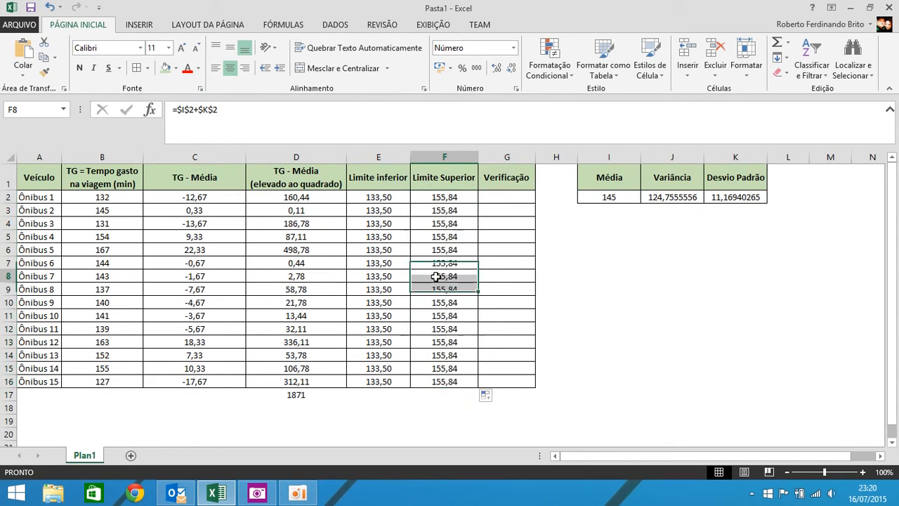
click(429, 260)
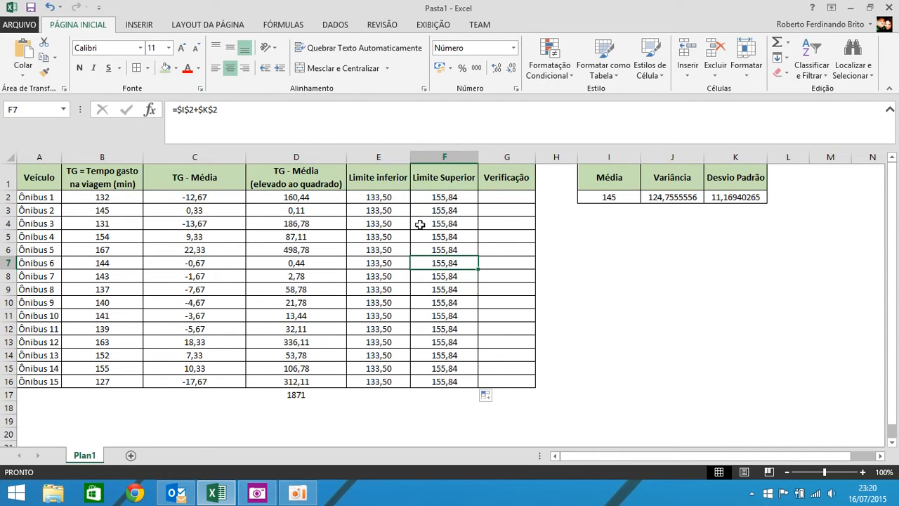
Begin a Verificação formula in G2 that returns "Muito rápido" when B2<E2, followed by a nested SE
click(504, 195)
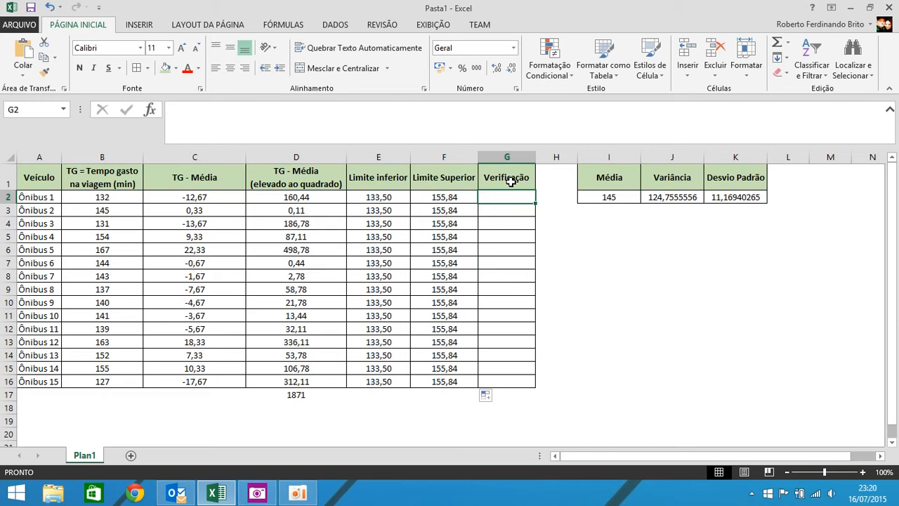
text(=se()
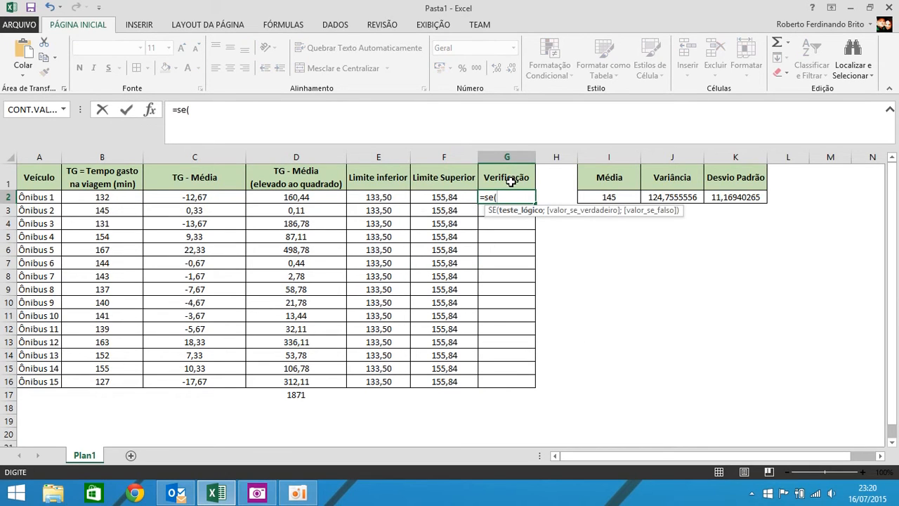
click(105, 197)
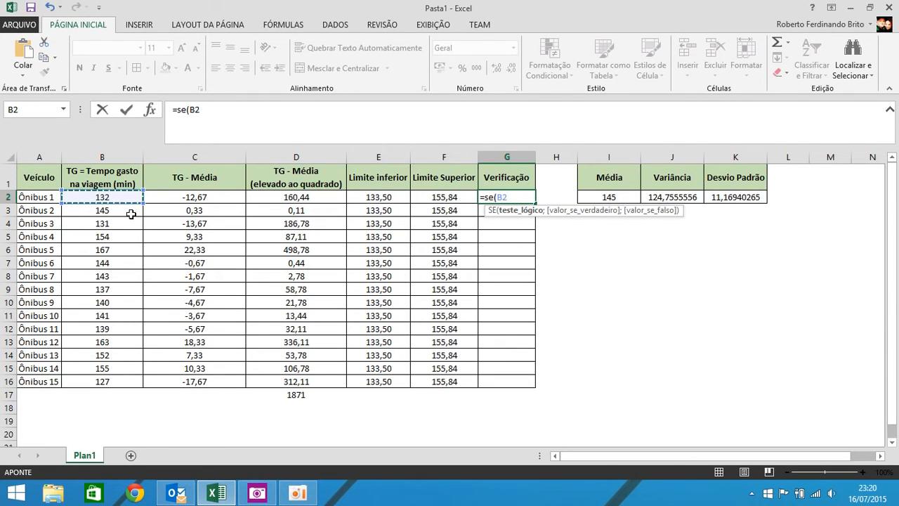
text(<)
click(378, 198)
text(;"Muito rápido";se()
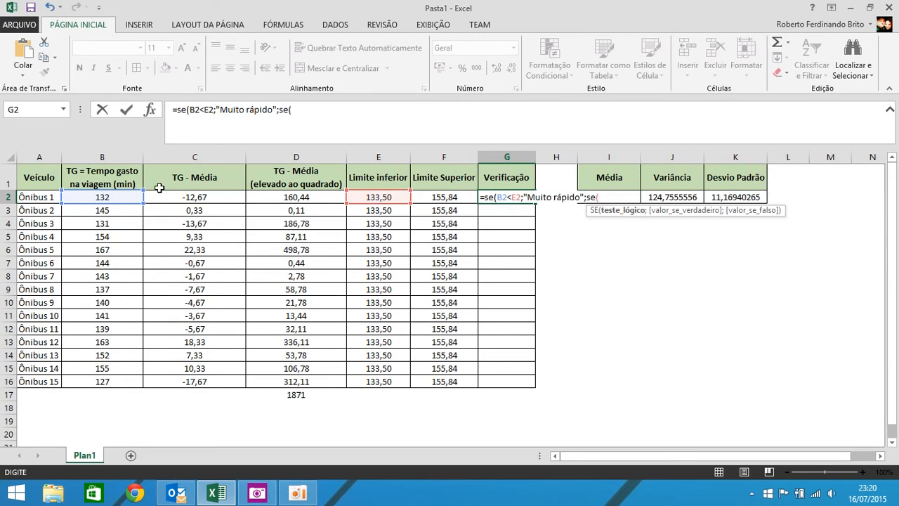
Complete the nested SE in G2 with "Muito lento" for B2>F2 and "ok" otherwise, and fill it down through G16
click(118, 198)
text(>)
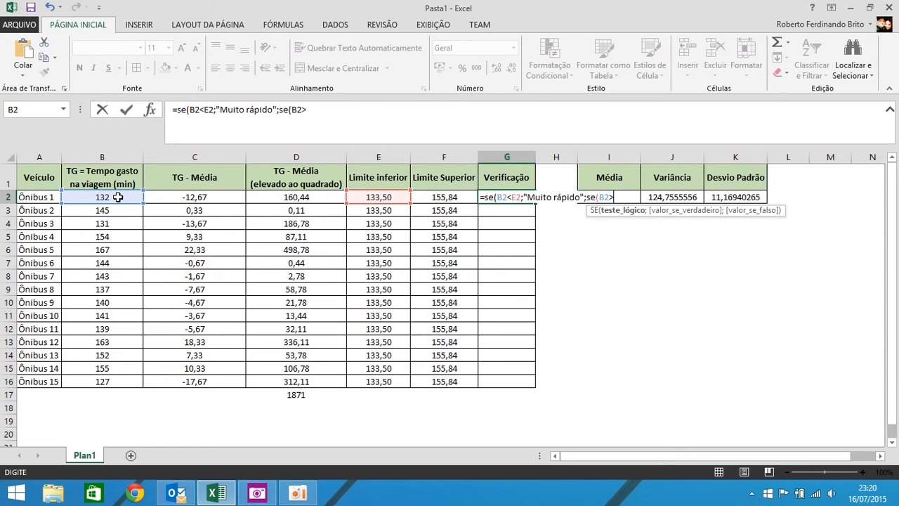
click(433, 198)
text(;"Muito)
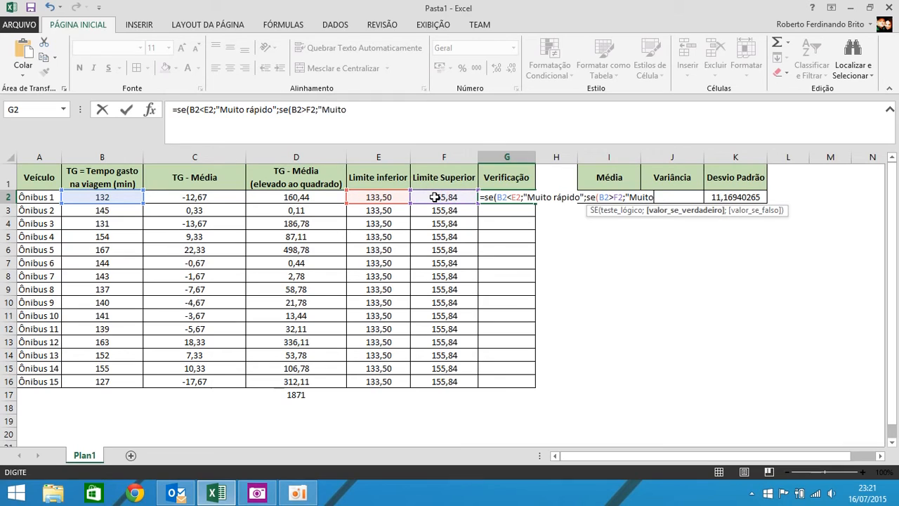
text( lento";"ok")
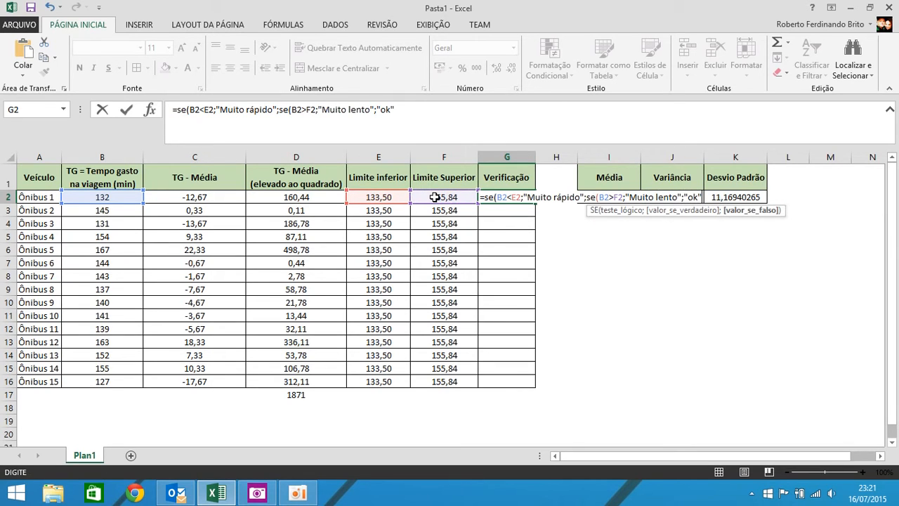
text()))
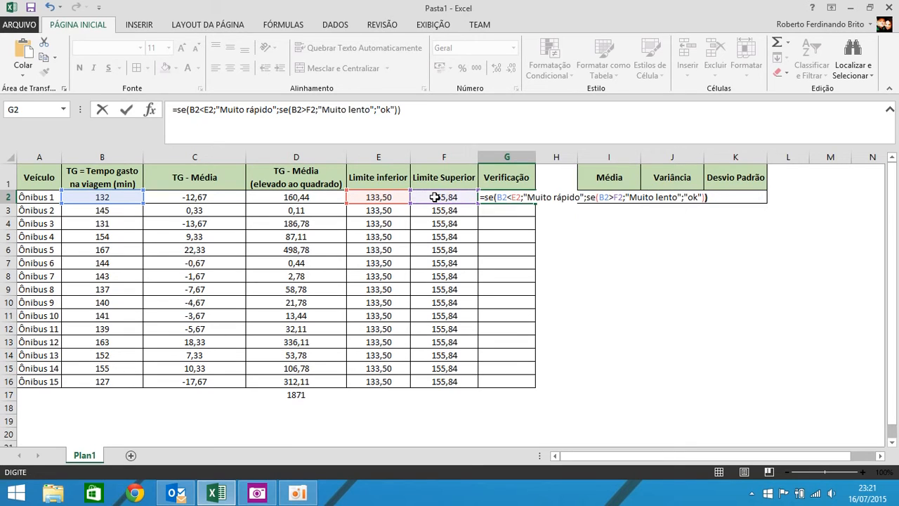
key(Return)
key(Up)
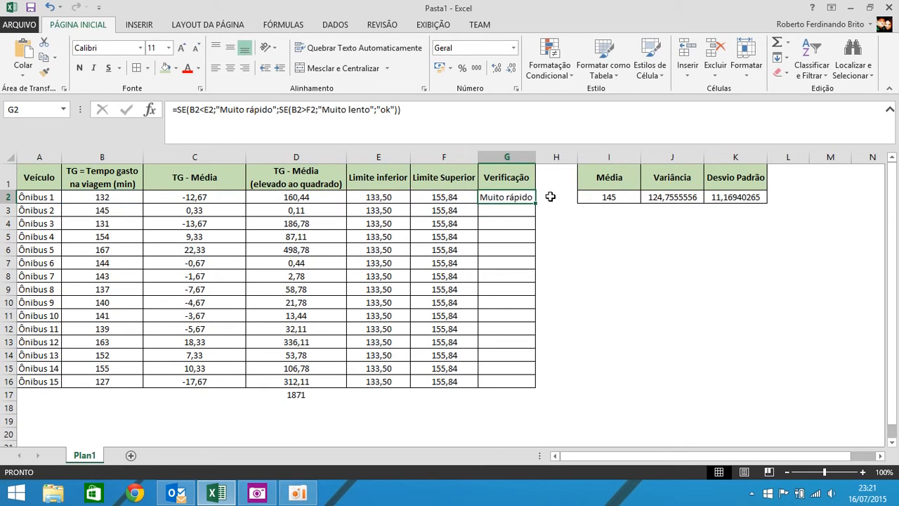
drag(534, 203, 522, 384)
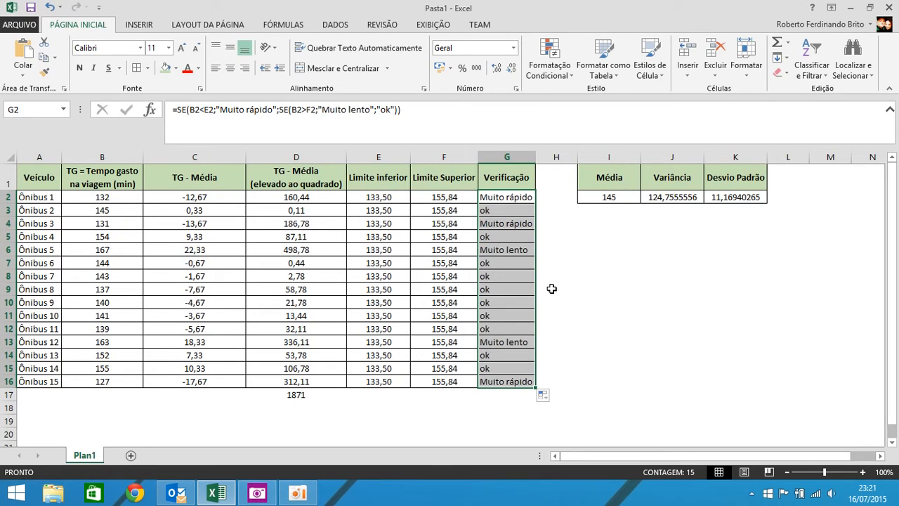
Compare the Verificação formulas for the first three buses with the travel times in column B
click(49, 199)
click(499, 200)
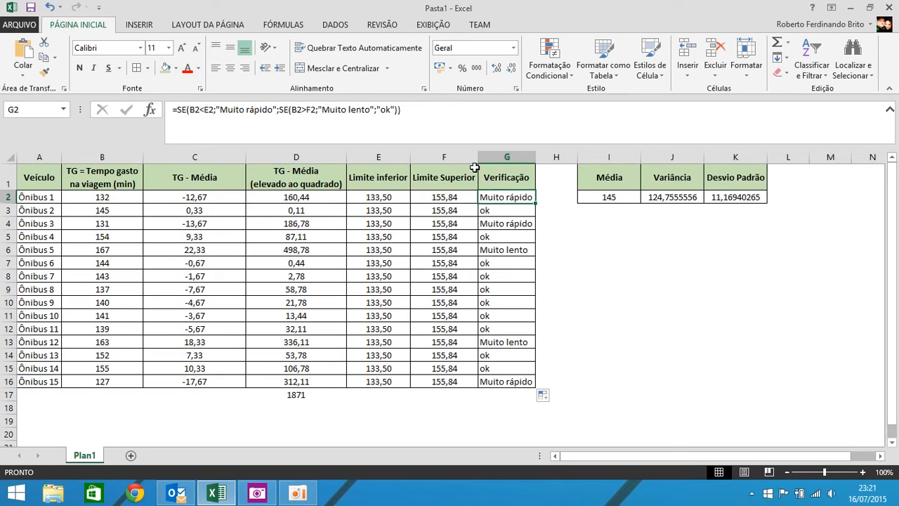
drag(113, 197, 117, 381)
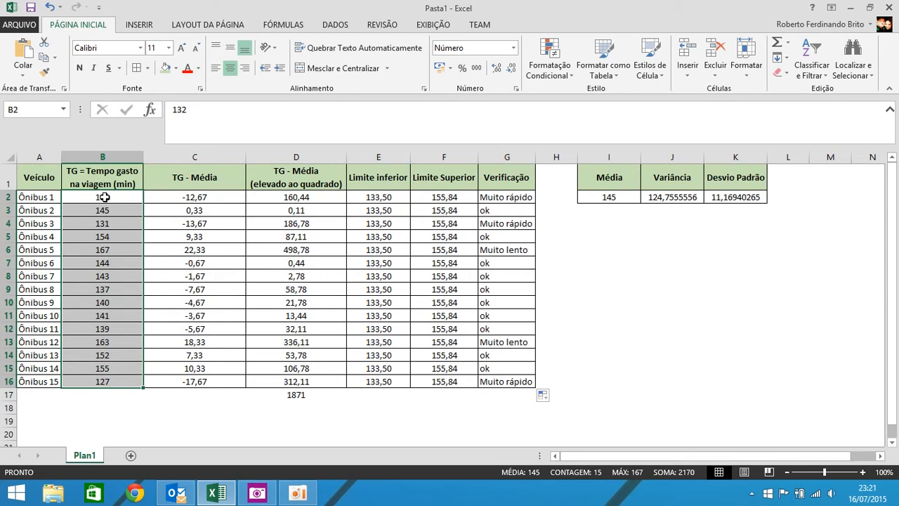
click(496, 196)
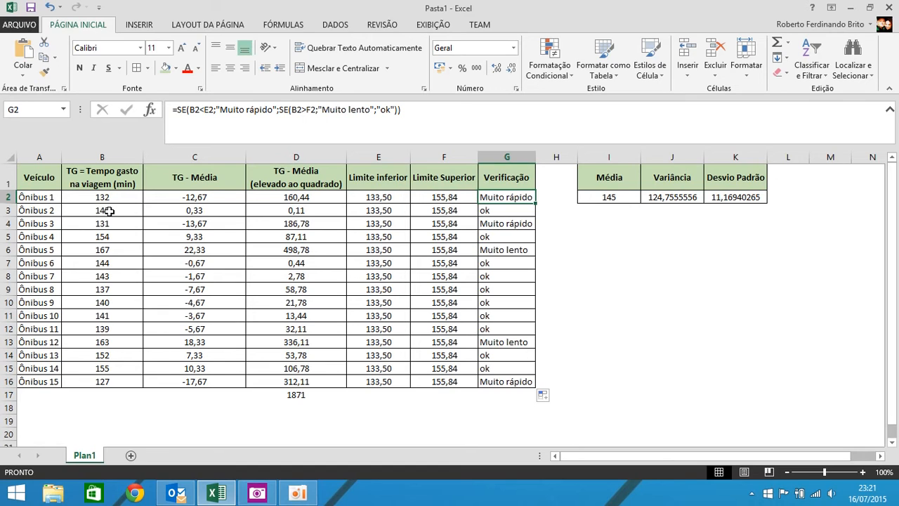
click(511, 207)
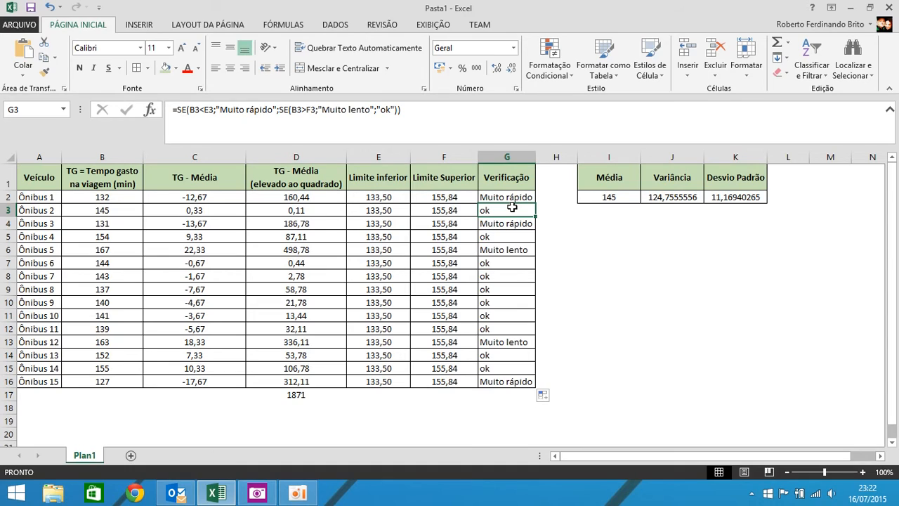
key(Down)
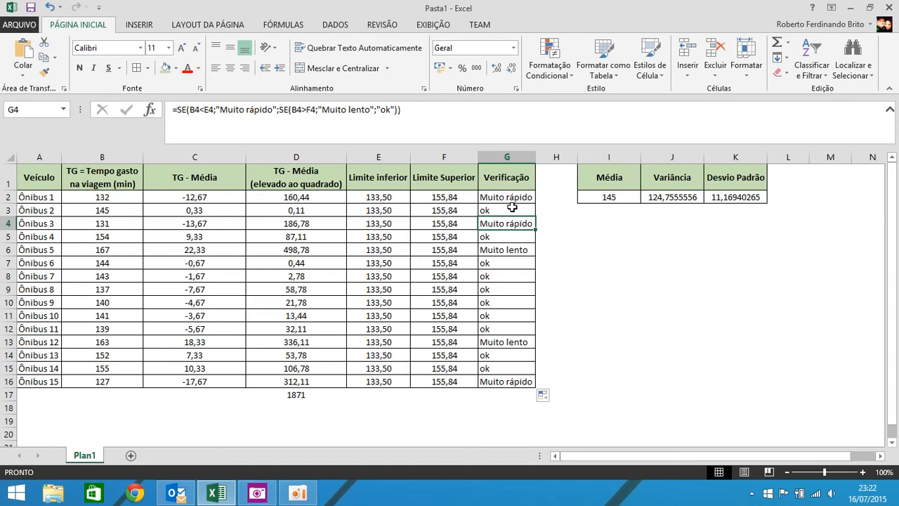
Review the lower limits in column E alongside the travel times in column B
key(Left)
key(Left)
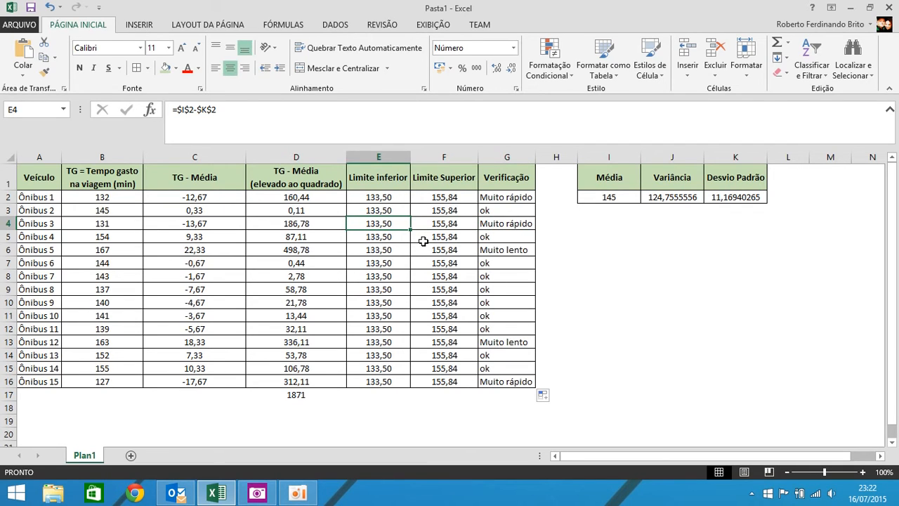
drag(374, 195, 365, 357)
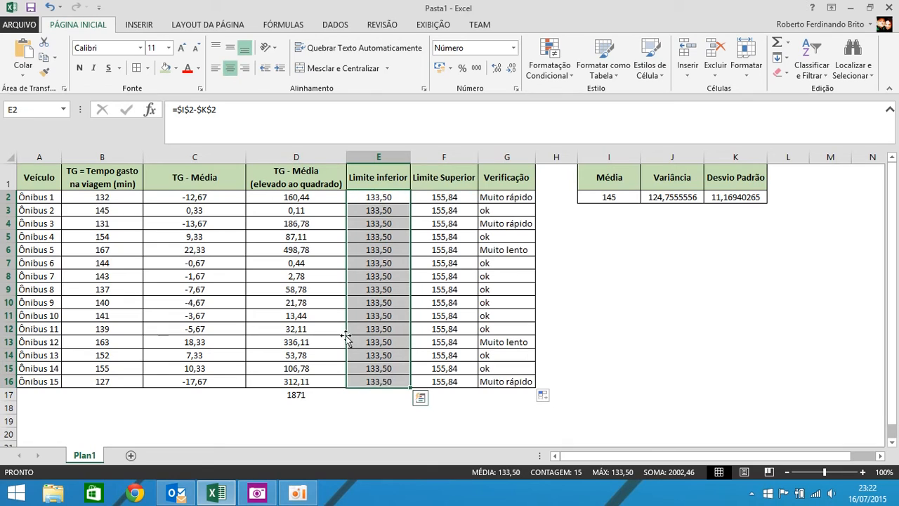
drag(124, 199, 114, 382)
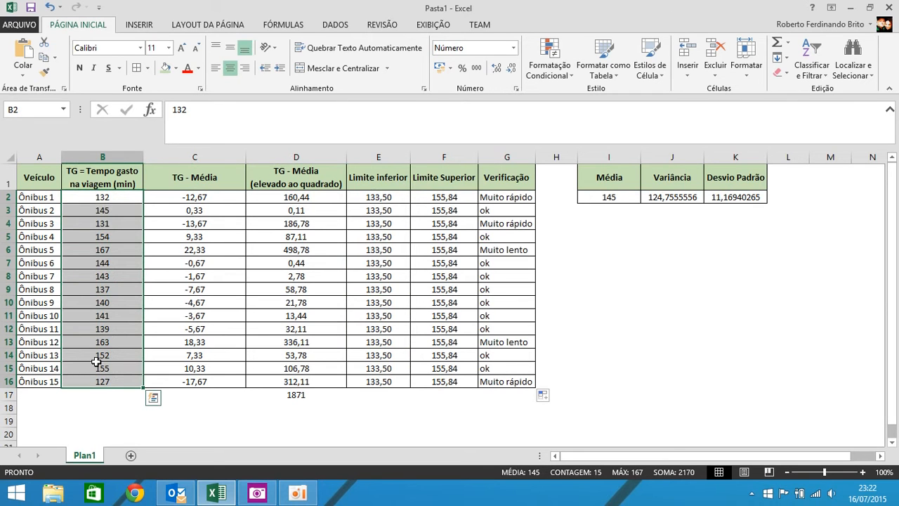
Examine the Verificação results of Ônibus 3 and Ônibus 5 and the full Ônibus 5 row
click(257, 493)
click(498, 223)
click(503, 251)
drag(38, 251, 483, 260)
drag(509, 251, 516, 250)
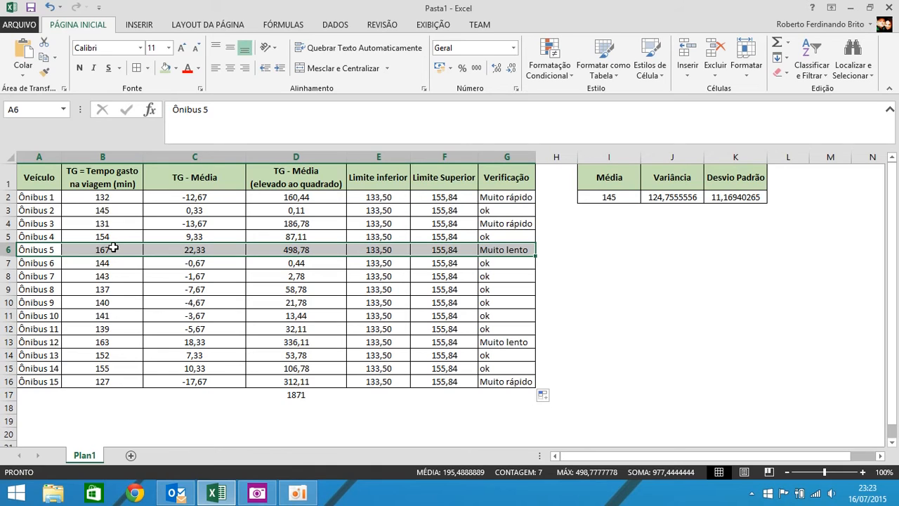
click(229, 262)
click(305, 277)
click(310, 301)
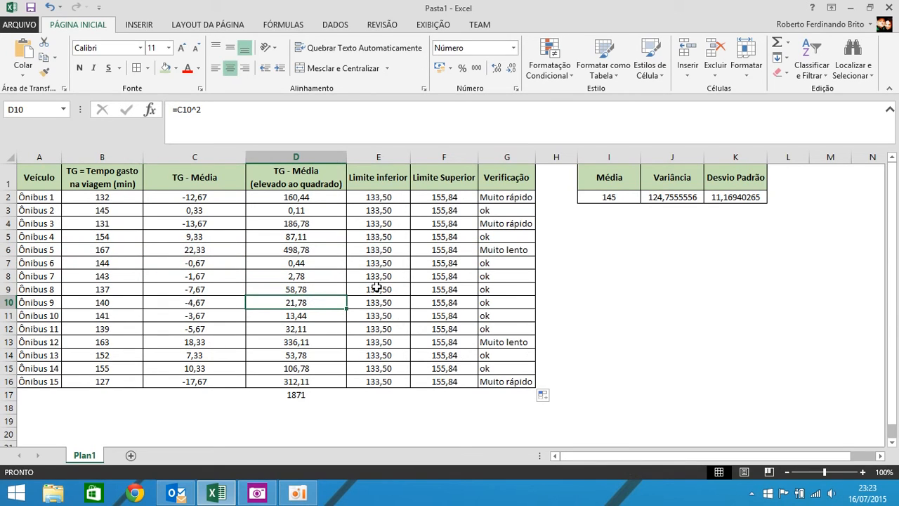
click(257, 493)
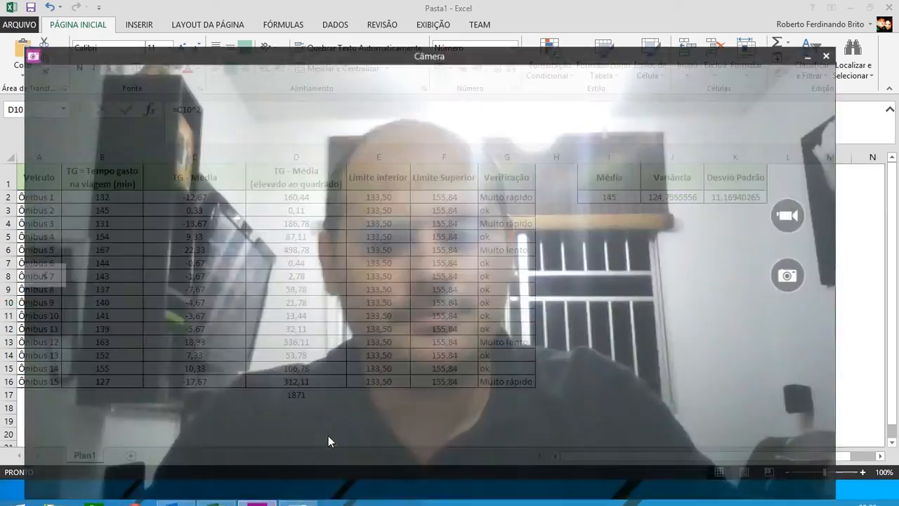